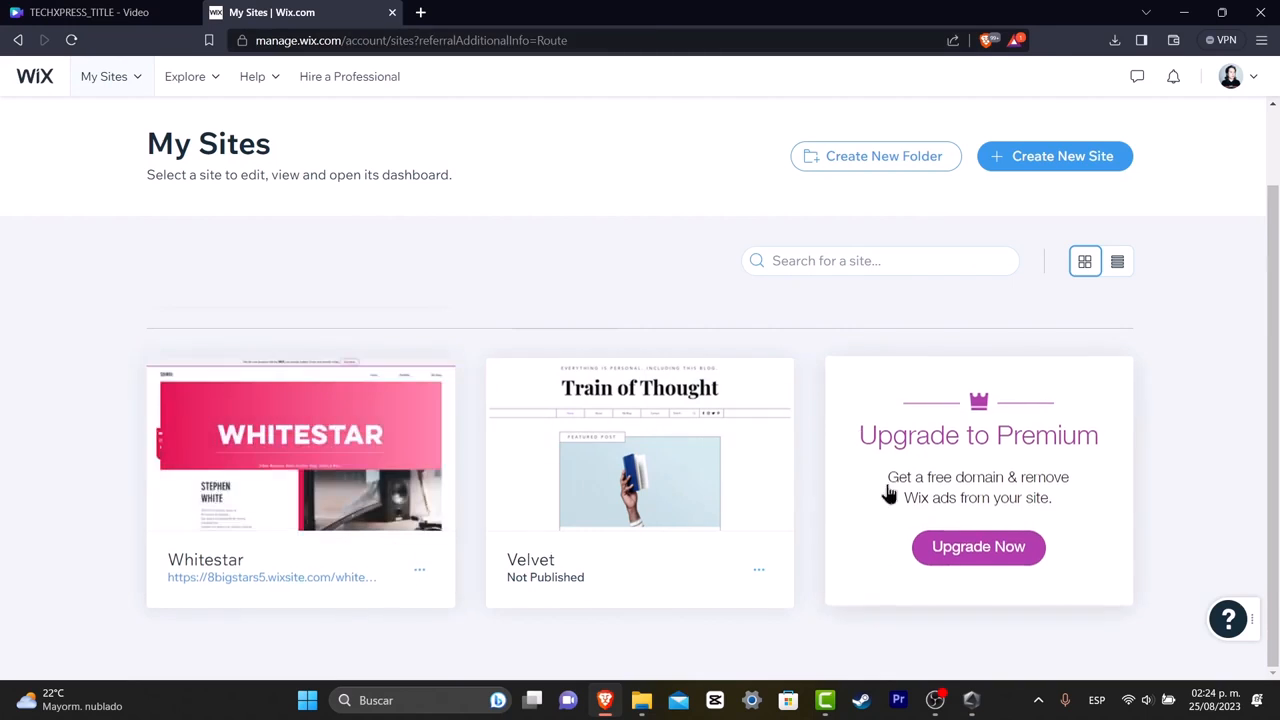
Start creating a new site, describing the kind of website as Branding Portfolio.
mouse_move(653, 386)
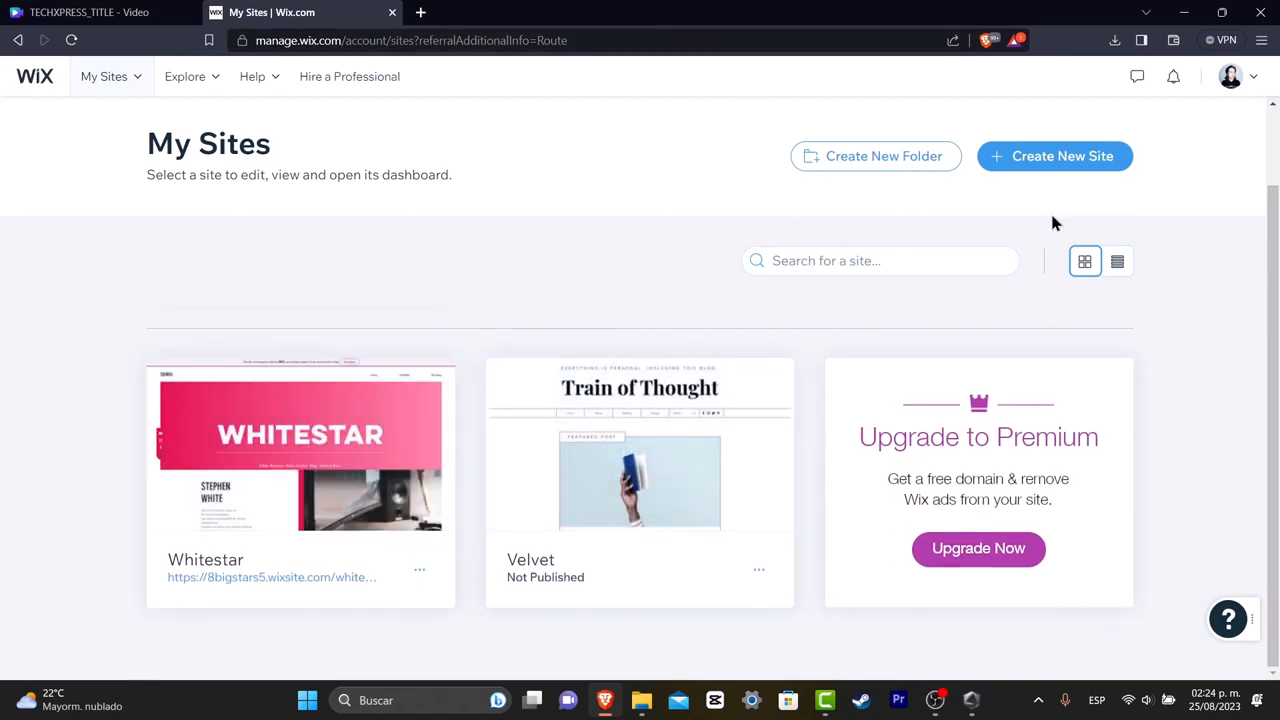
left_click(1099, 165)
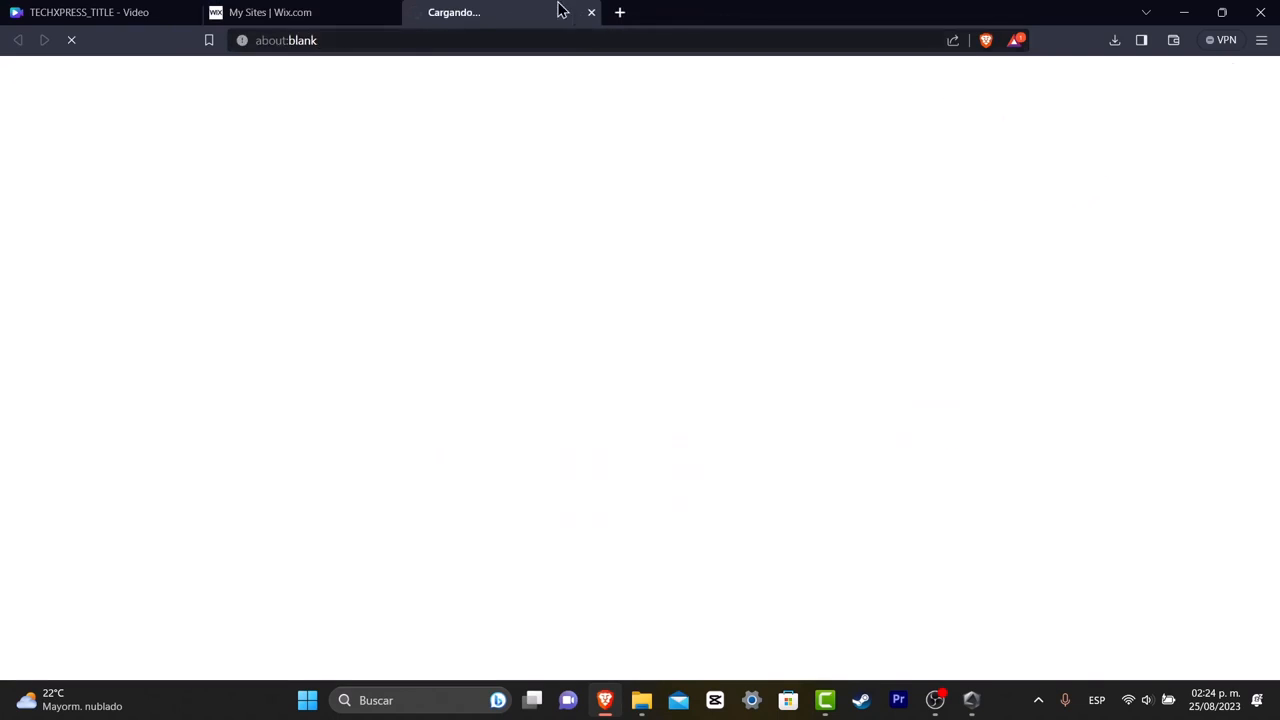
left_click(338, 10)
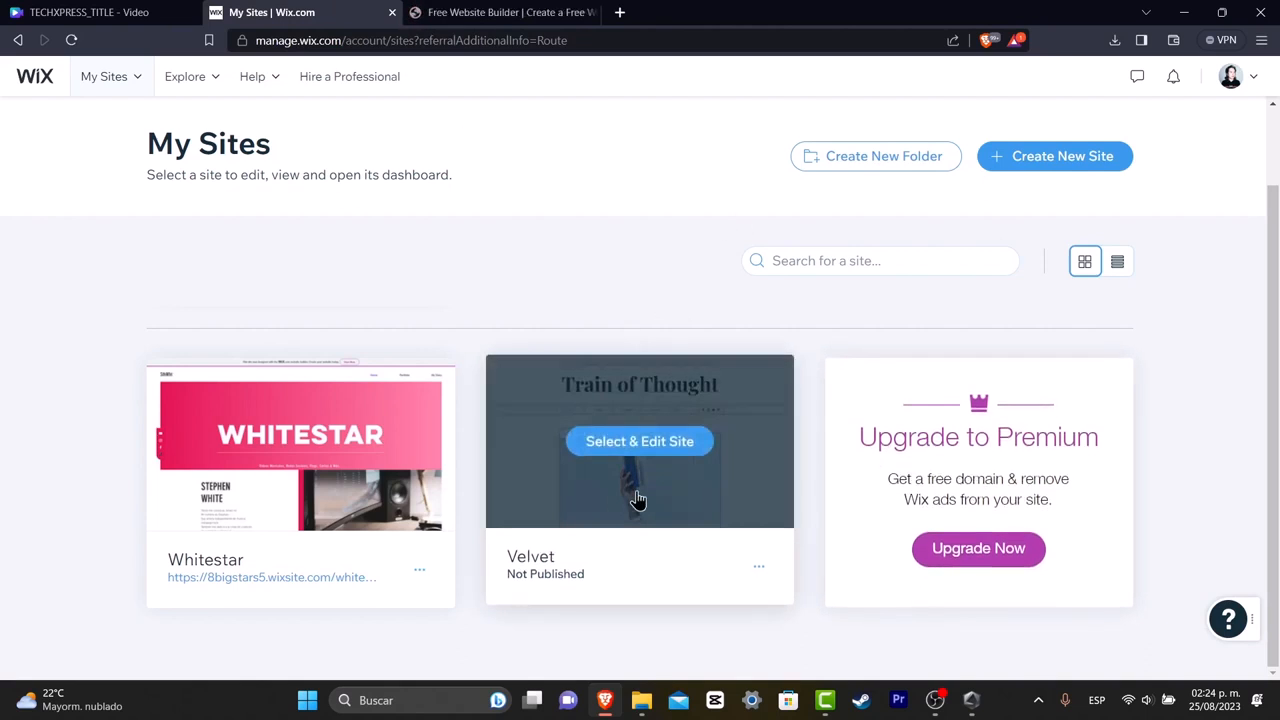
left_click(548, 10)
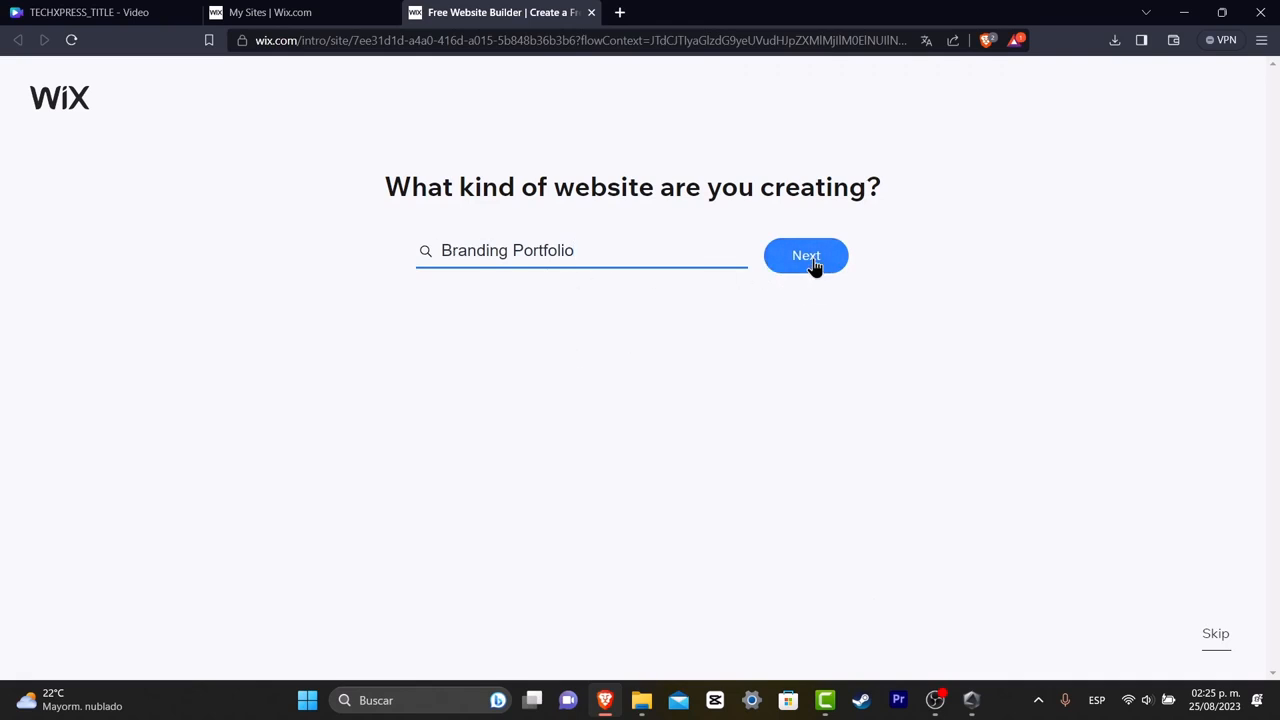
left_click(773, 278)
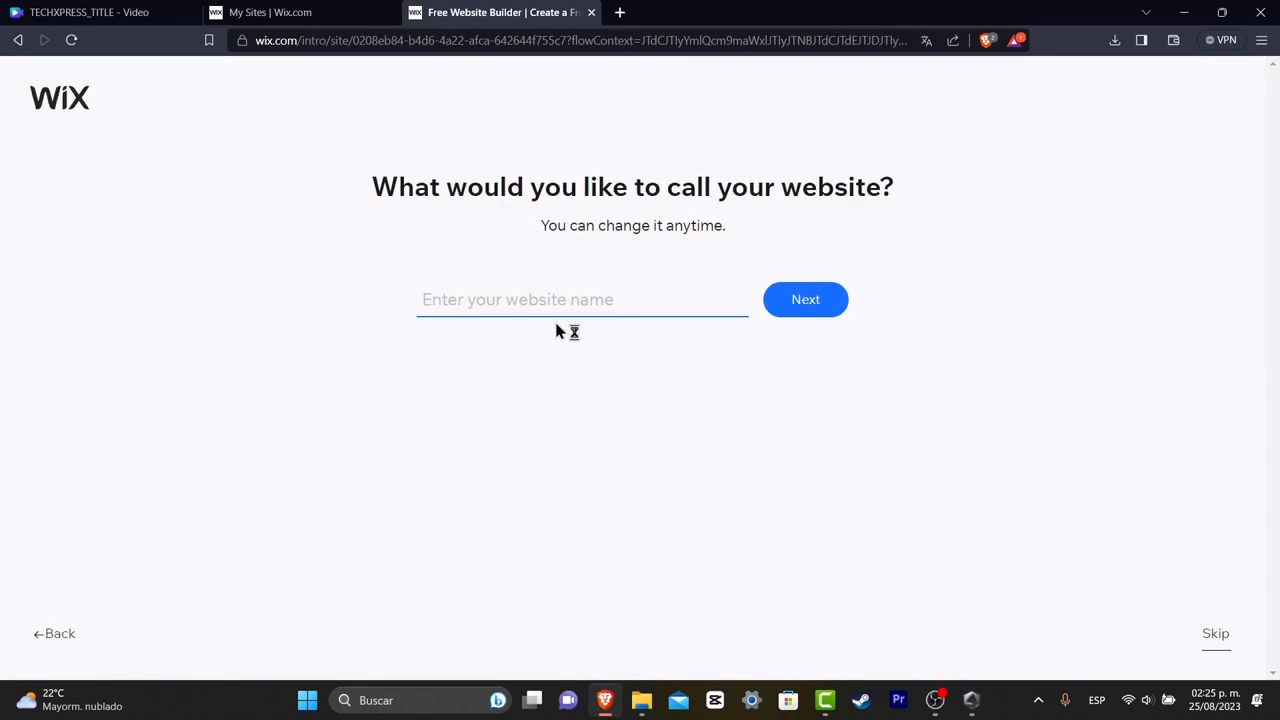
Name the website techportfolio and continue.
type("techportfolio")
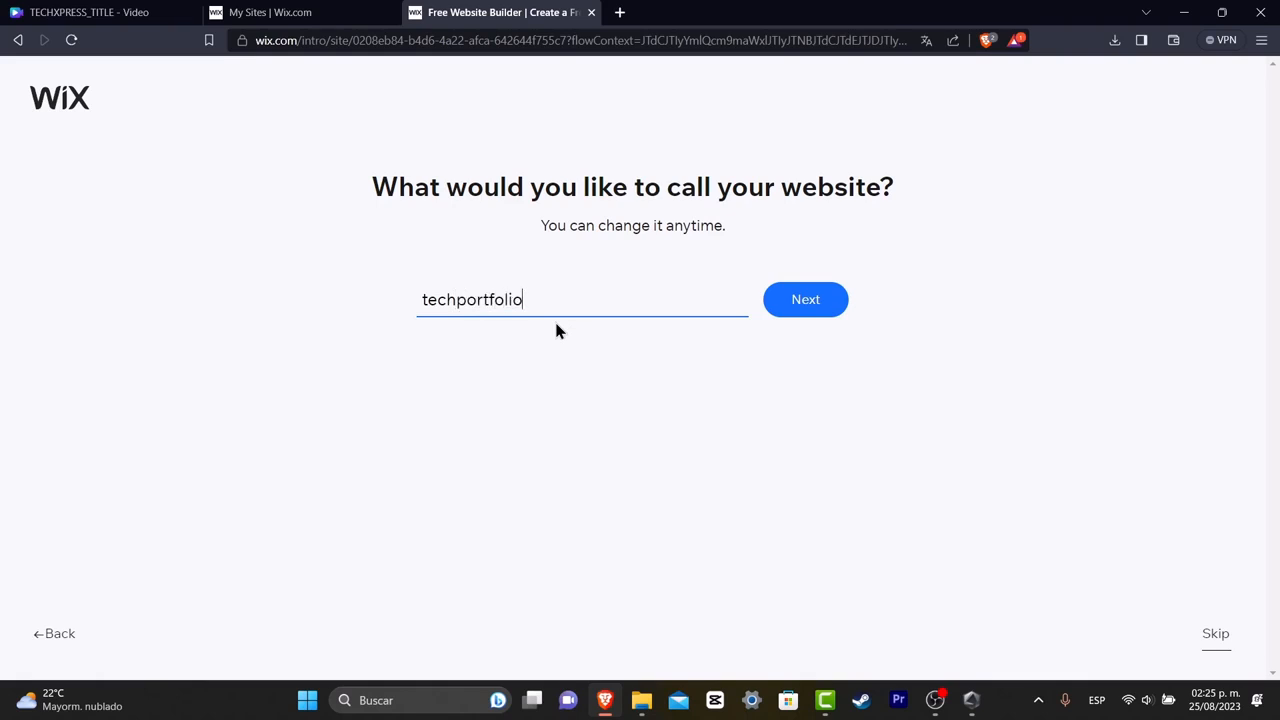
left_click(813, 315)
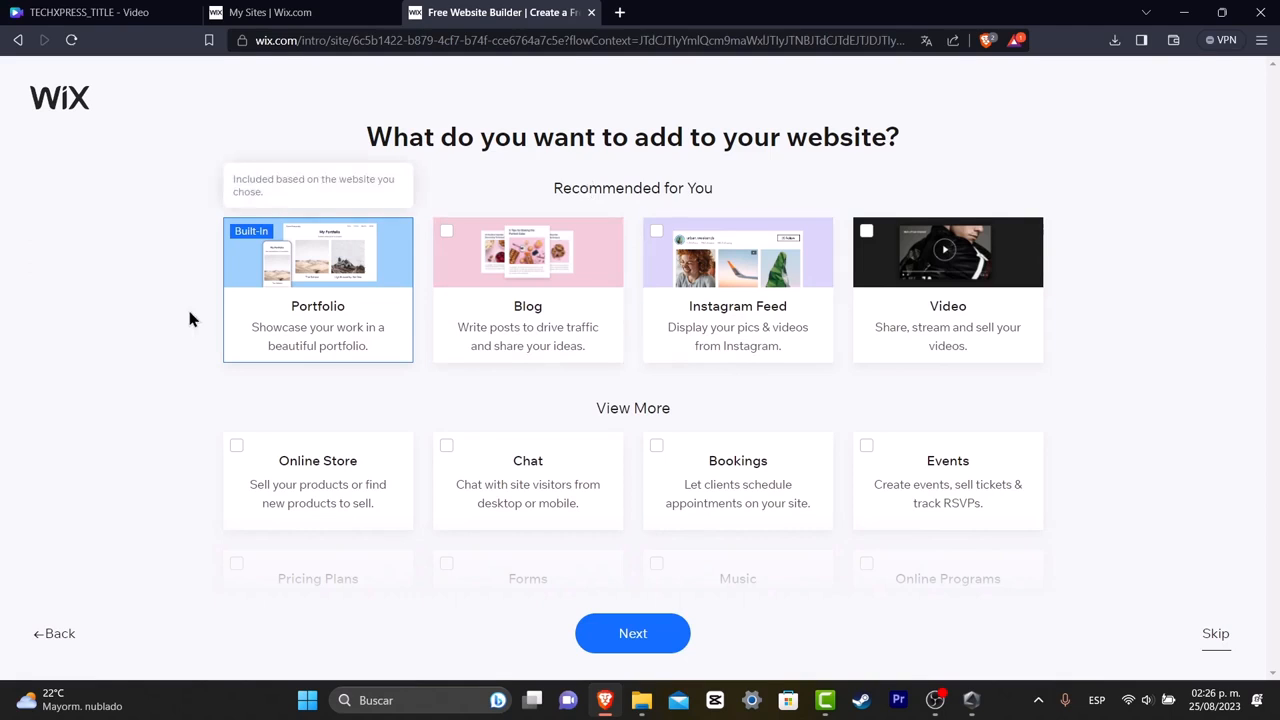
Add Blog and Instagram Feed to the website's features and continue.
left_click(446, 231)
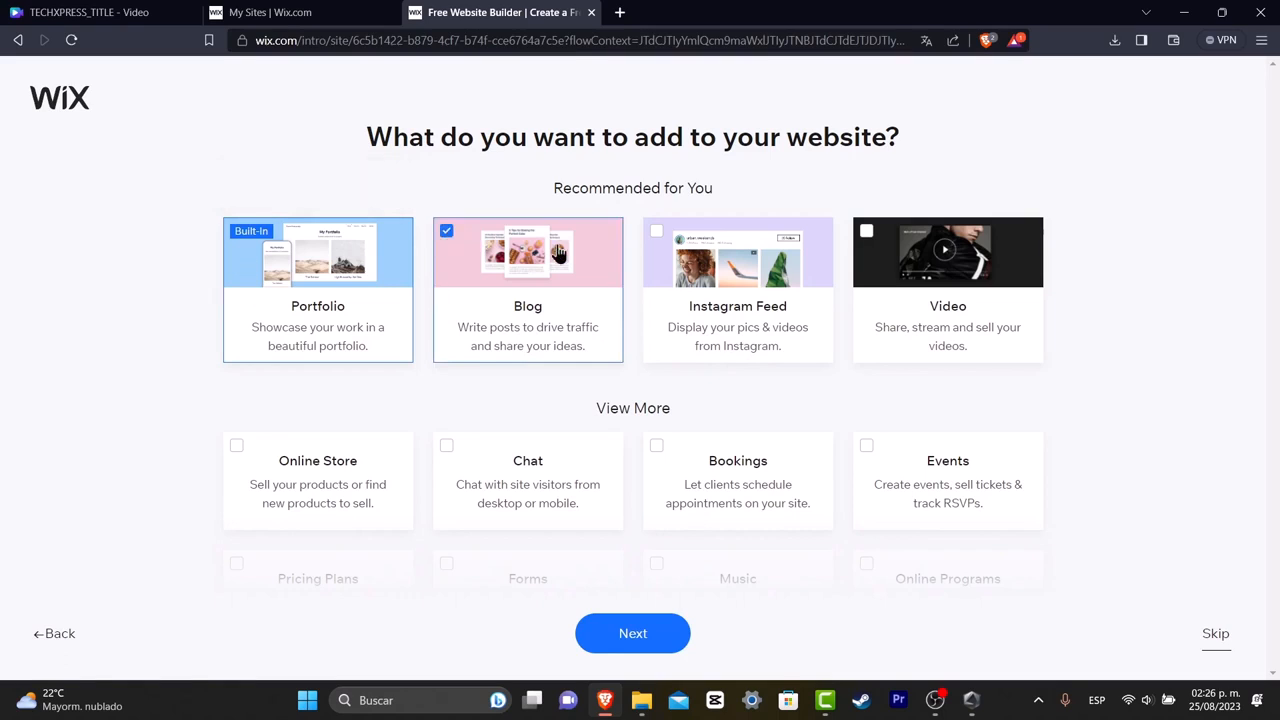
left_click(656, 231)
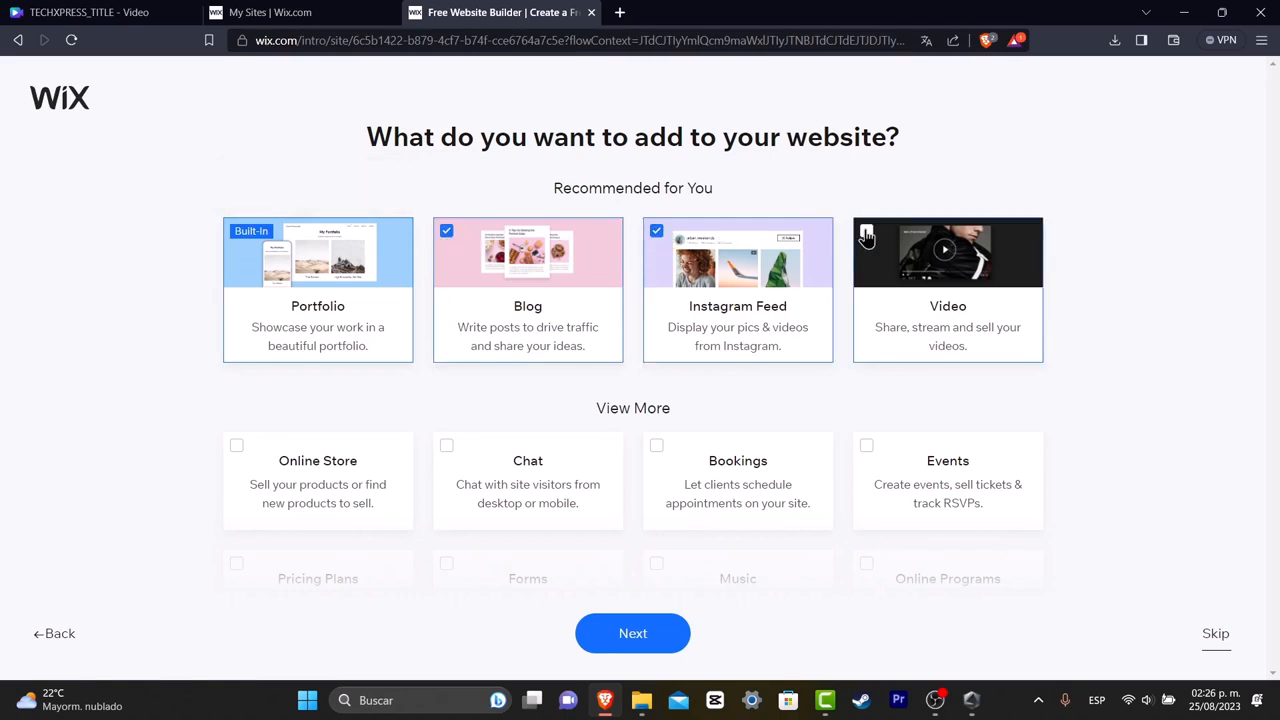
left_click(650, 638)
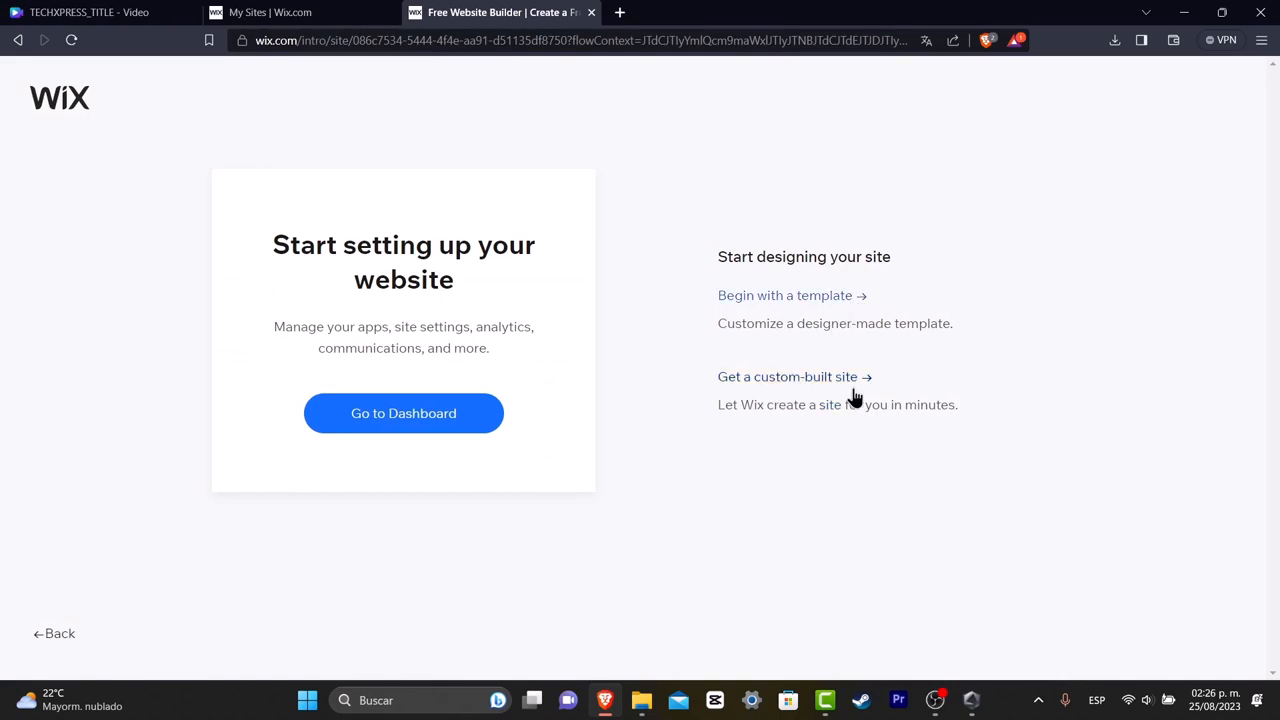
Choose to begin with a template and open the Portfolios templates in the Creative category.
left_click(830, 311)
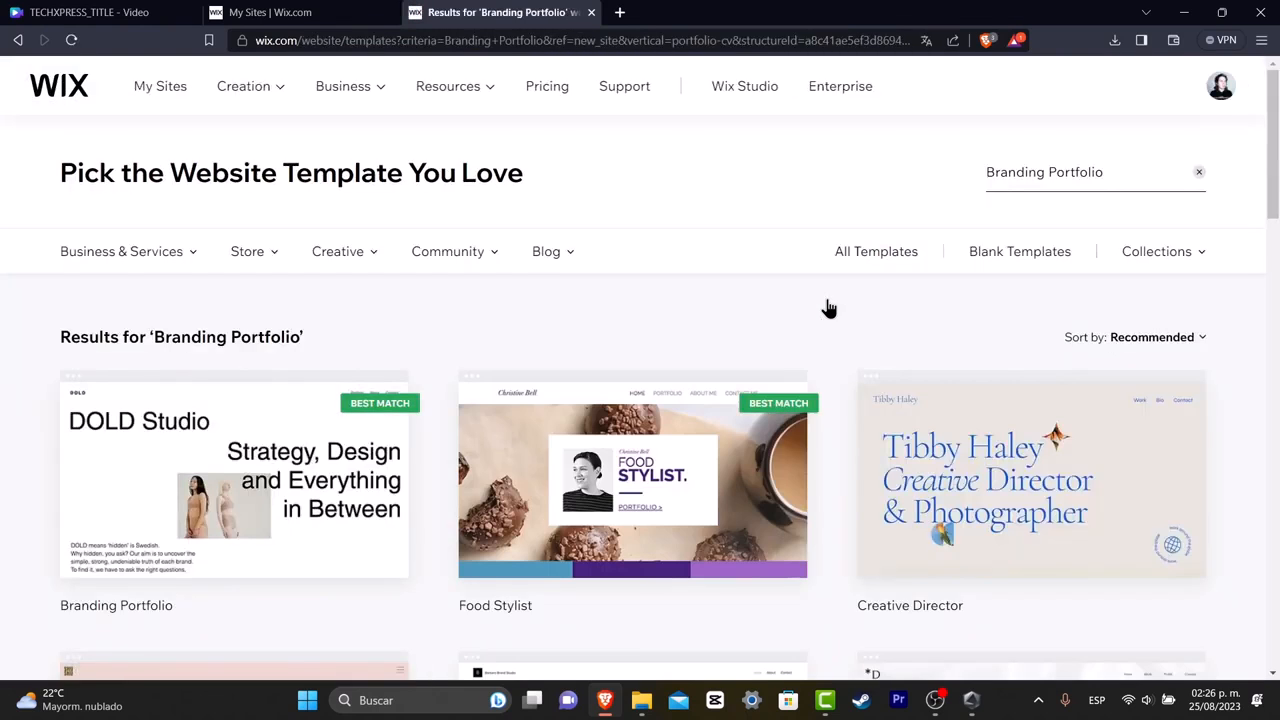
mouse_move(357, 258)
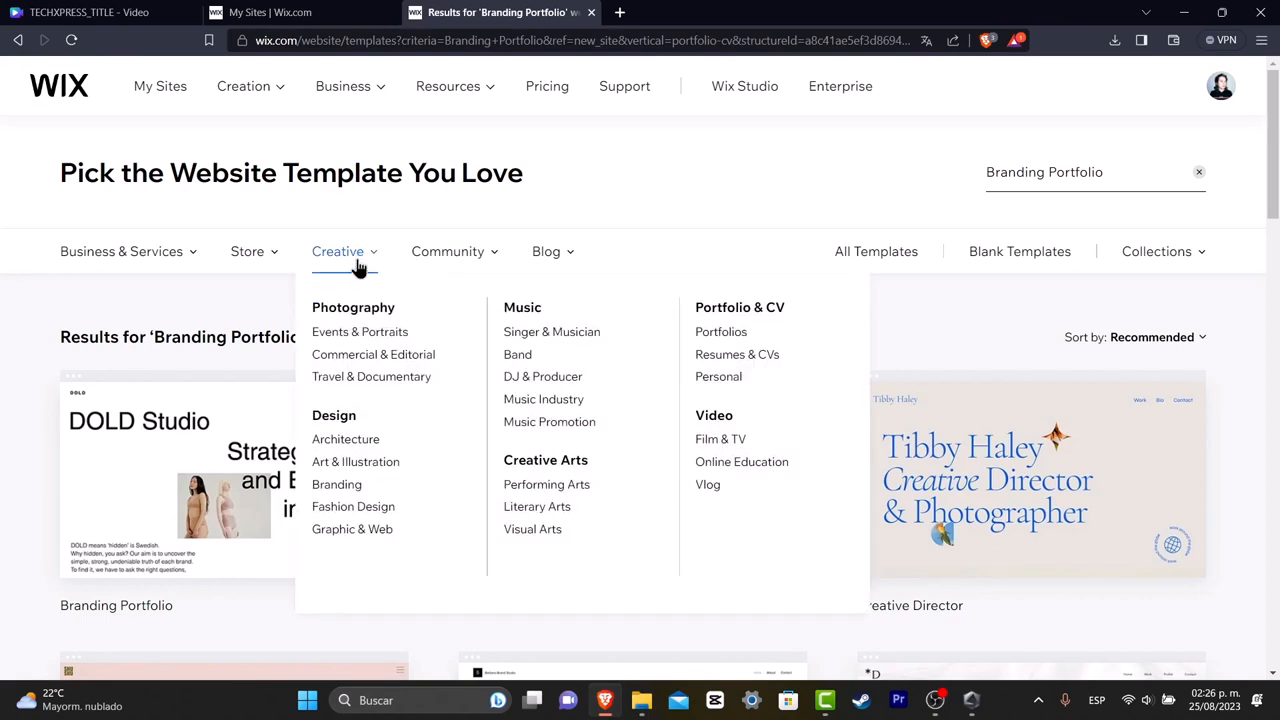
left_click(725, 338)
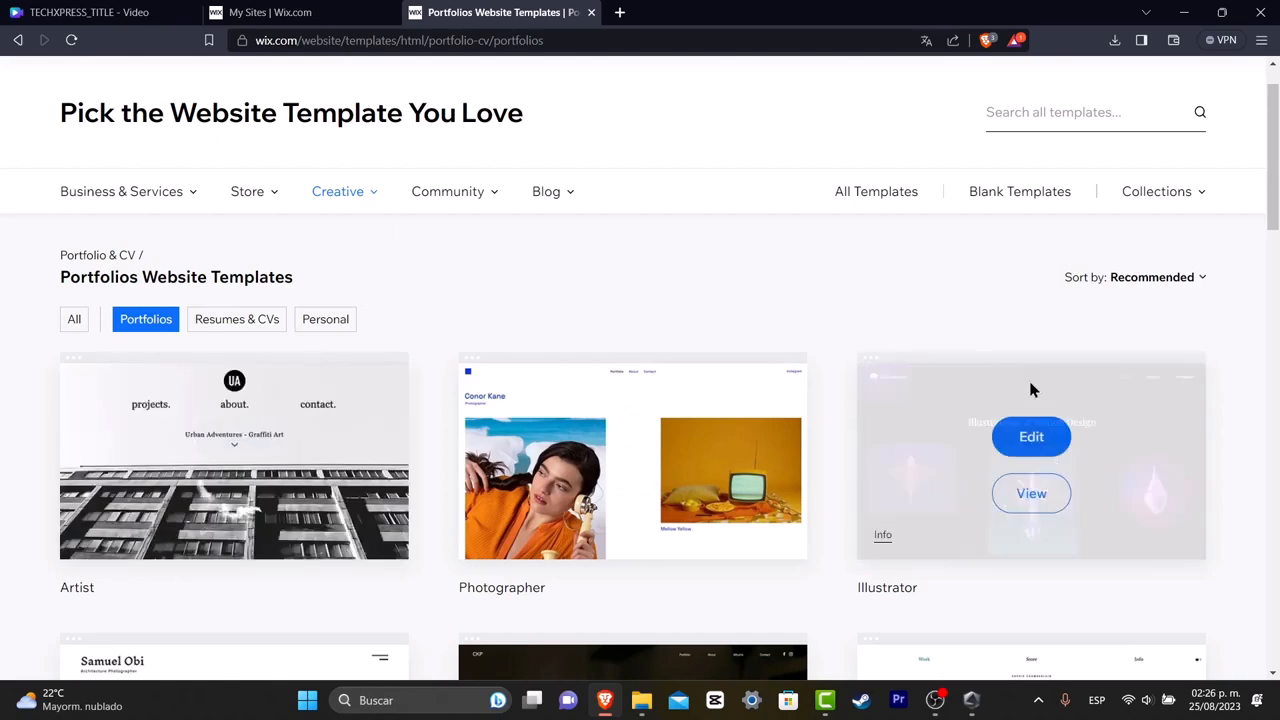
scroll(1000, 371, "down", 4)
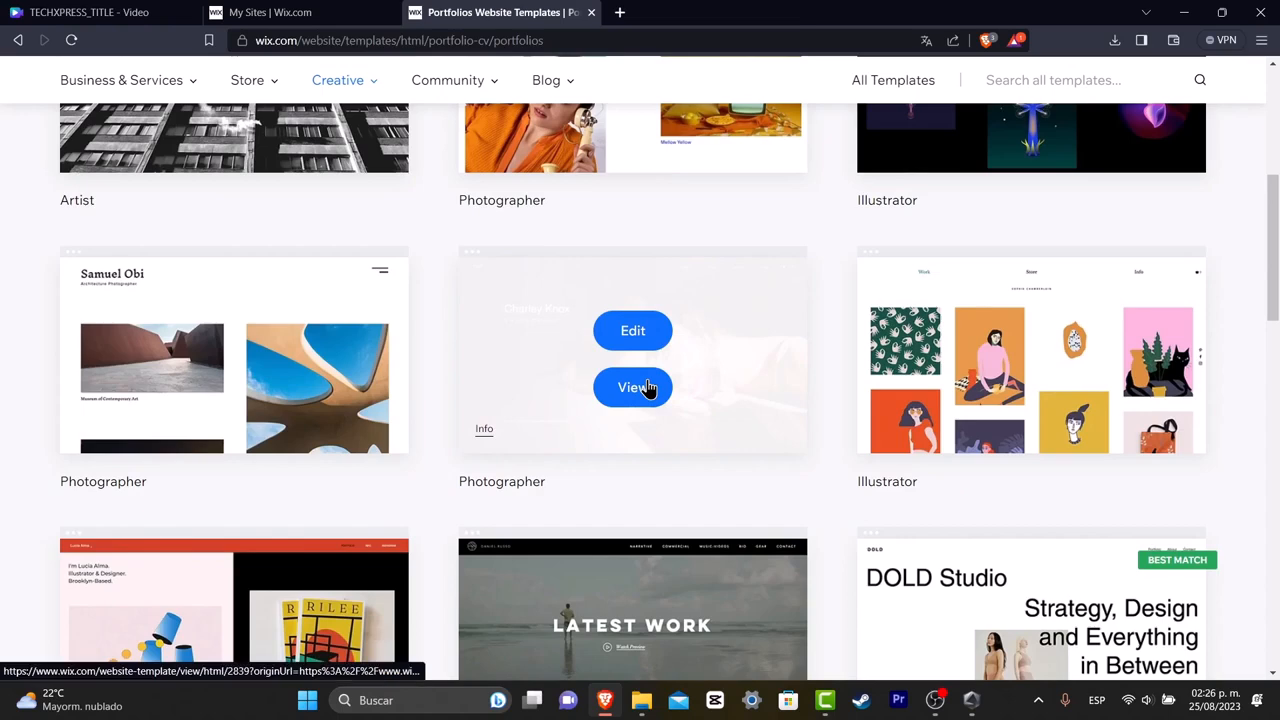
Preview the Charley Knox Photographer template and look over its home page.
left_click(652, 389)
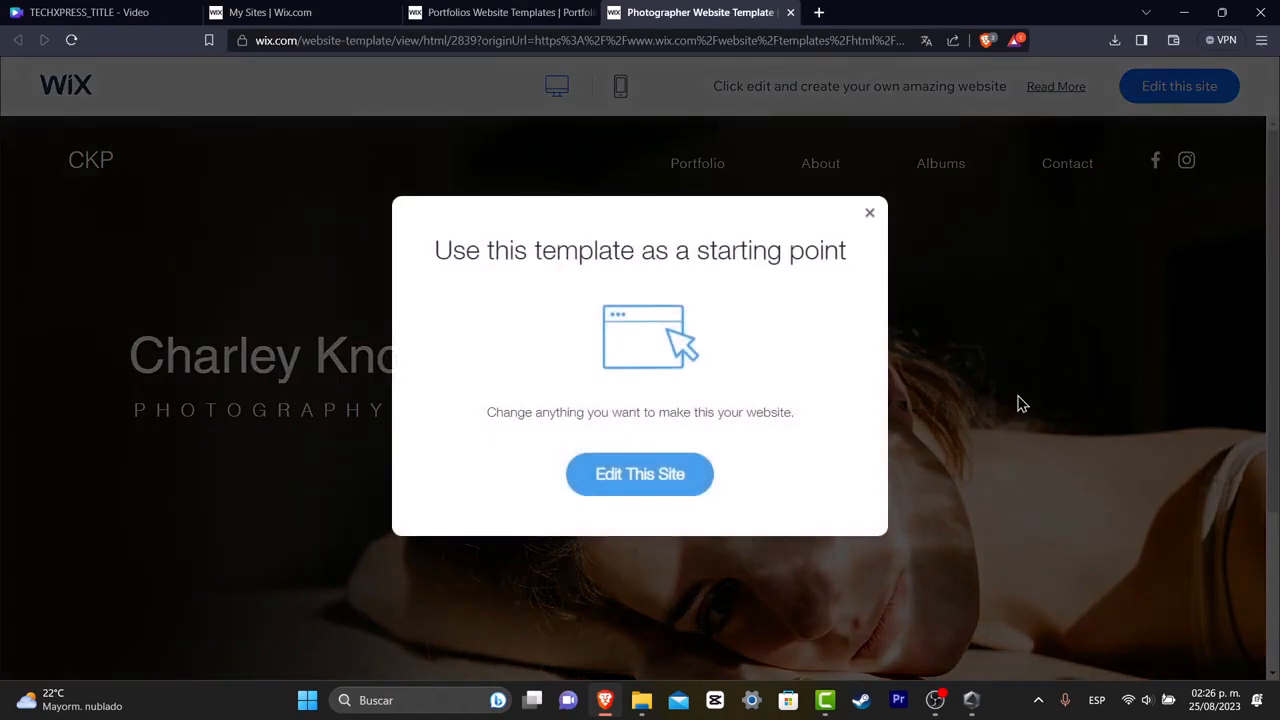
left_click(869, 212)
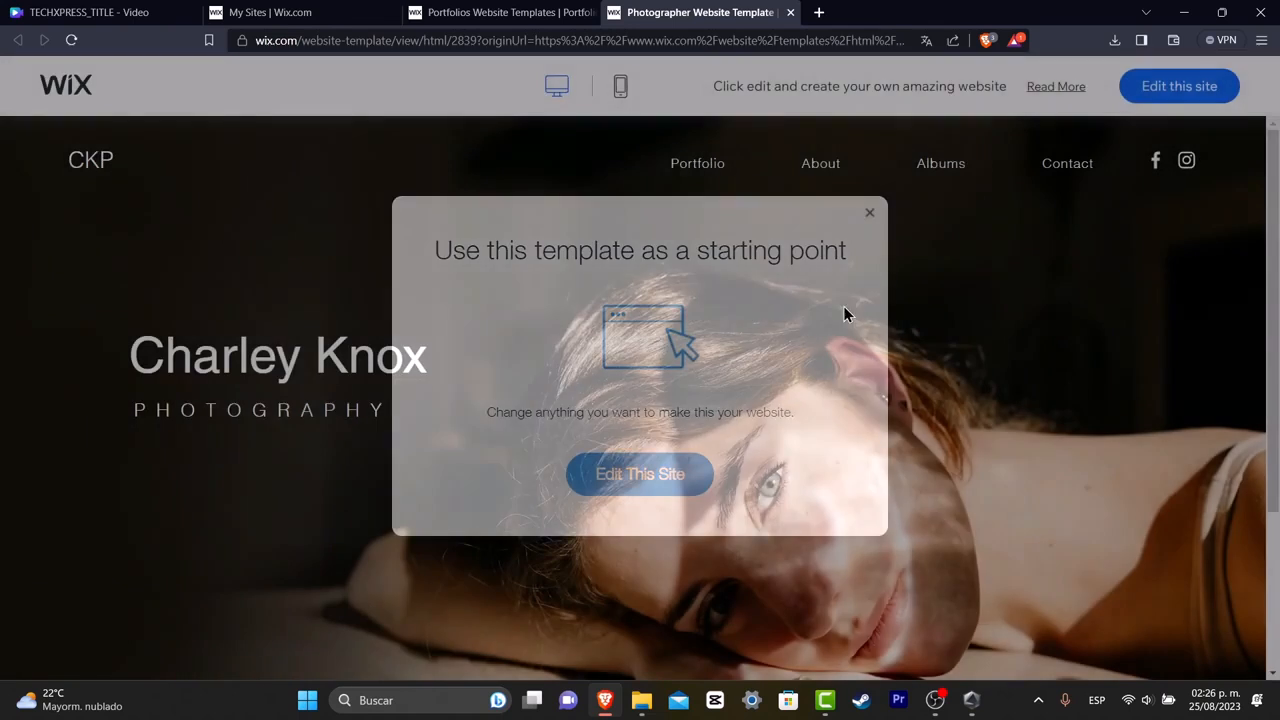
scroll(845, 407, "down", 3)
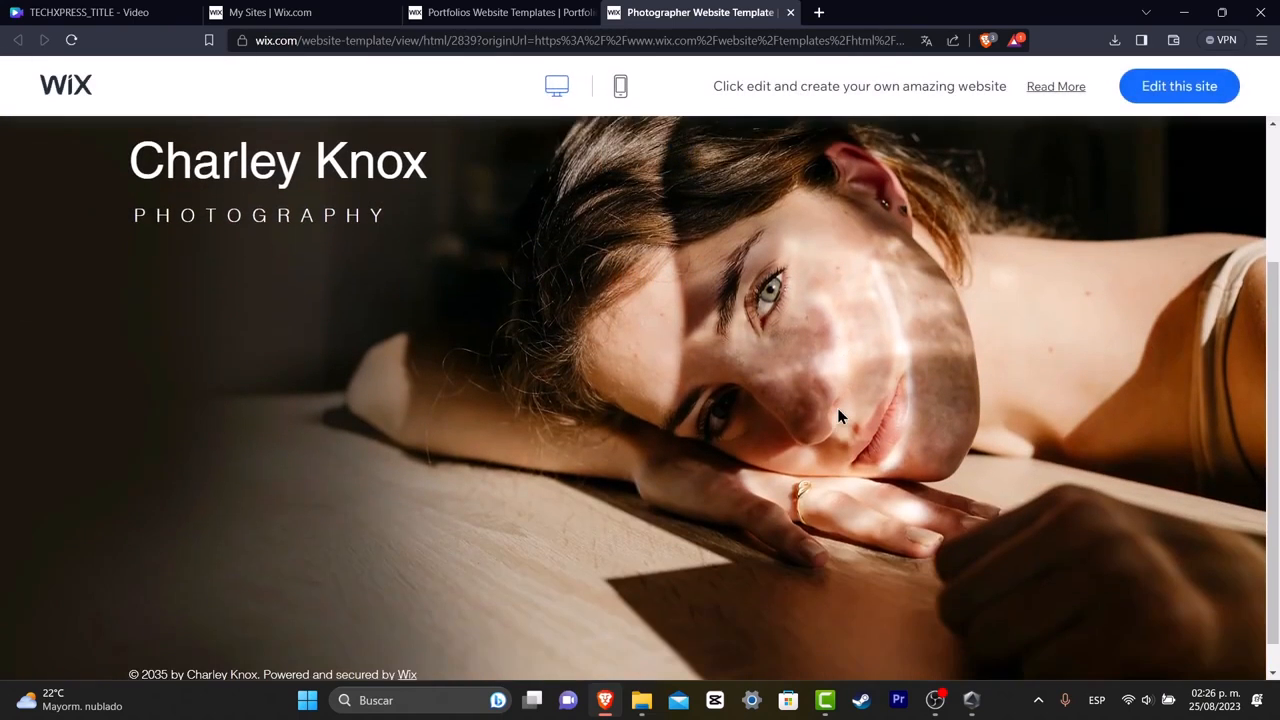
scroll(832, 410, "up", 3)
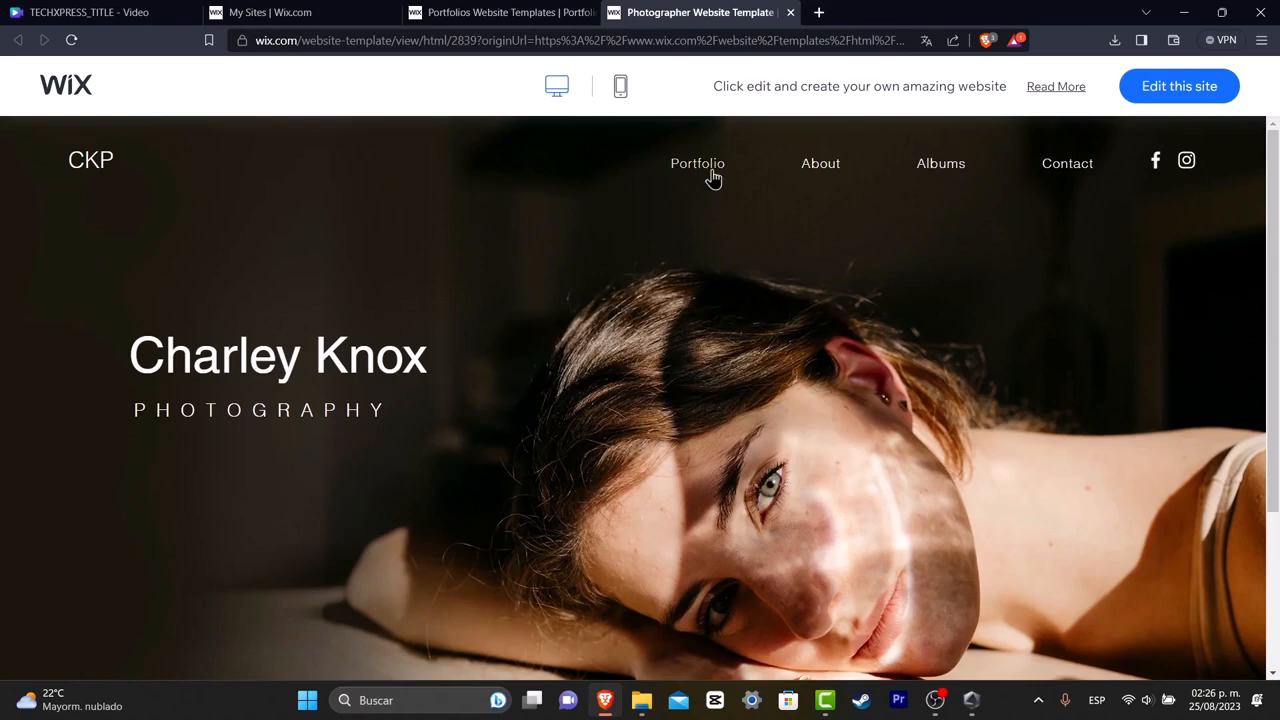
Browse the template's About and Albums pages in the preview.
left_click(808, 170)
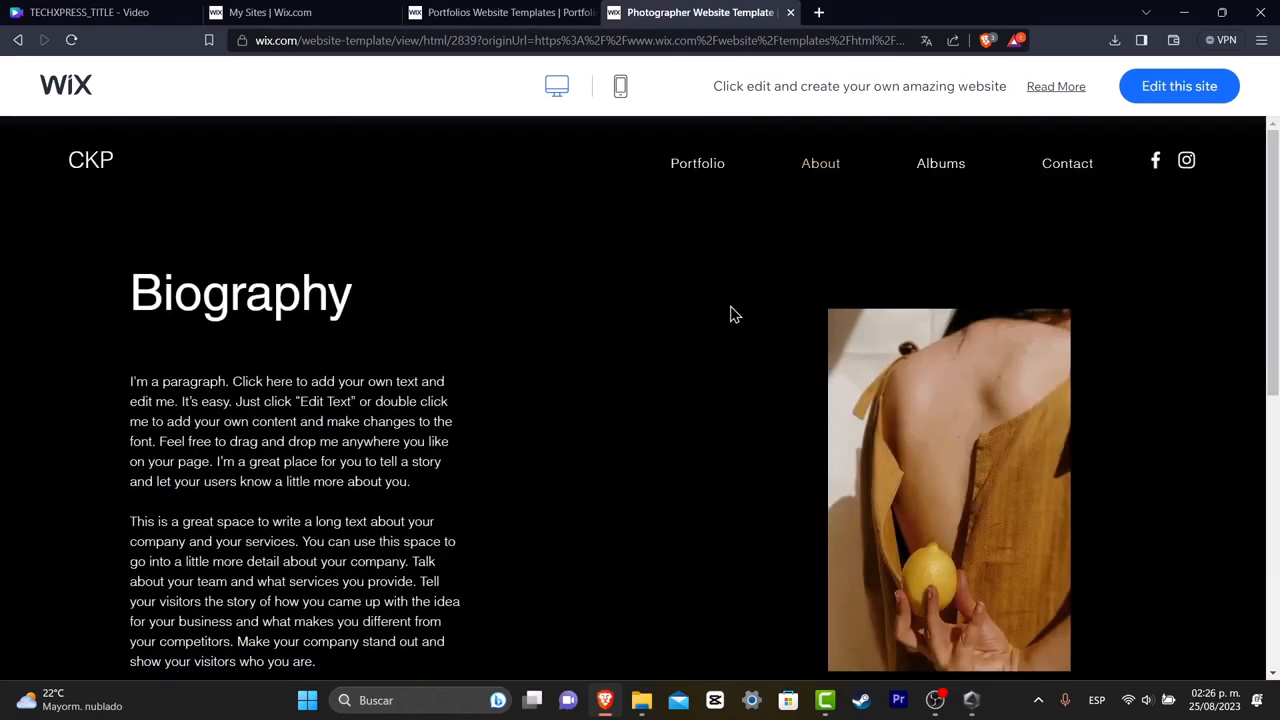
scroll(734, 314, "down", 5)
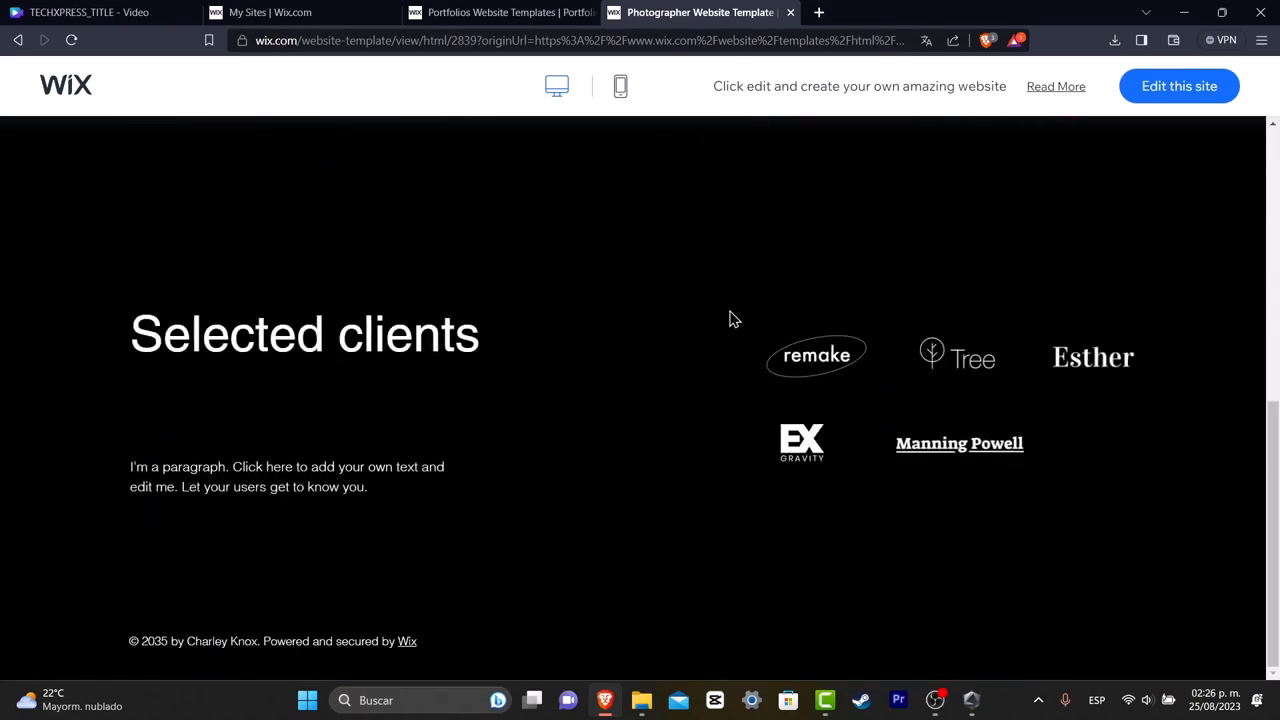
scroll(730, 318, "up", 5)
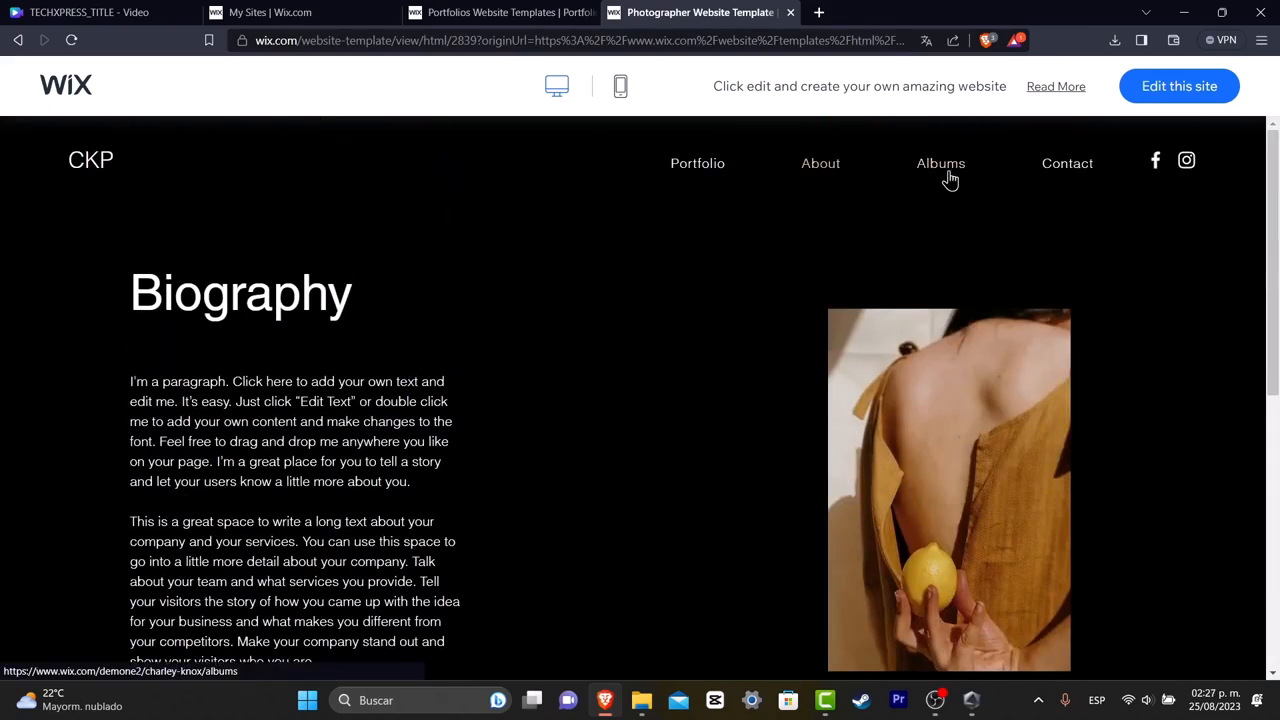
left_click(950, 172)
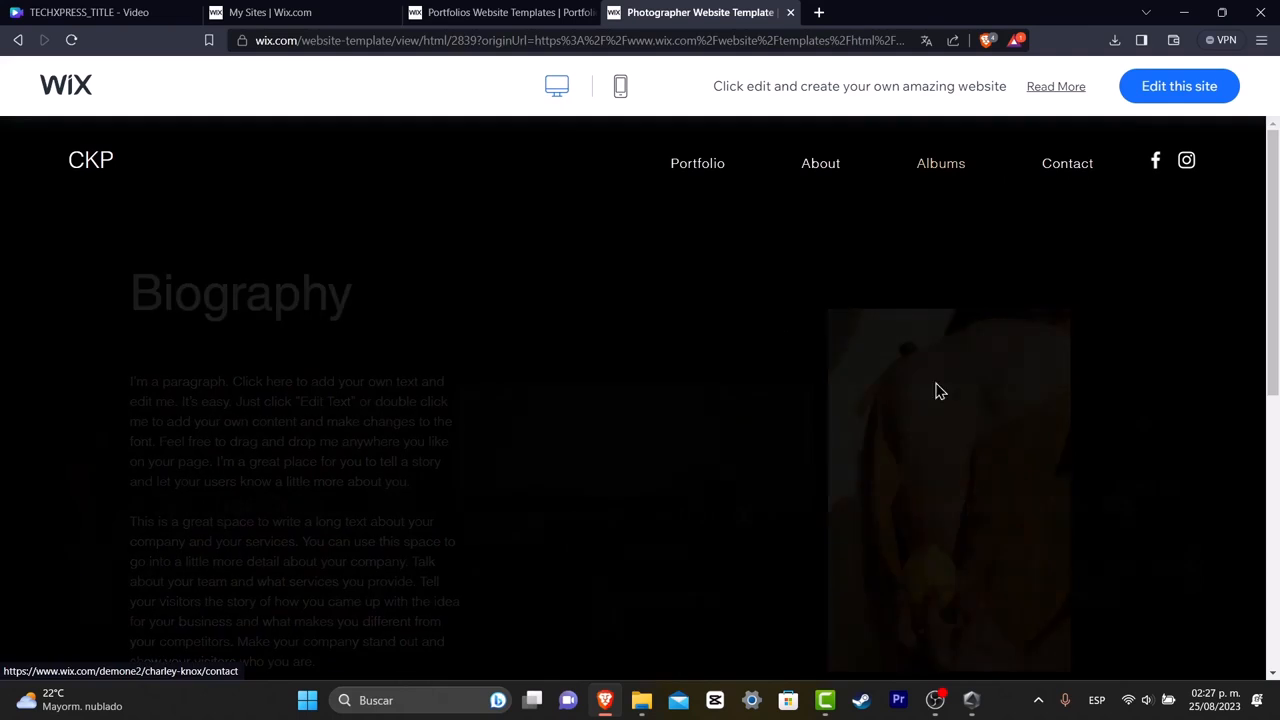
scroll(928, 335, "down", 2)
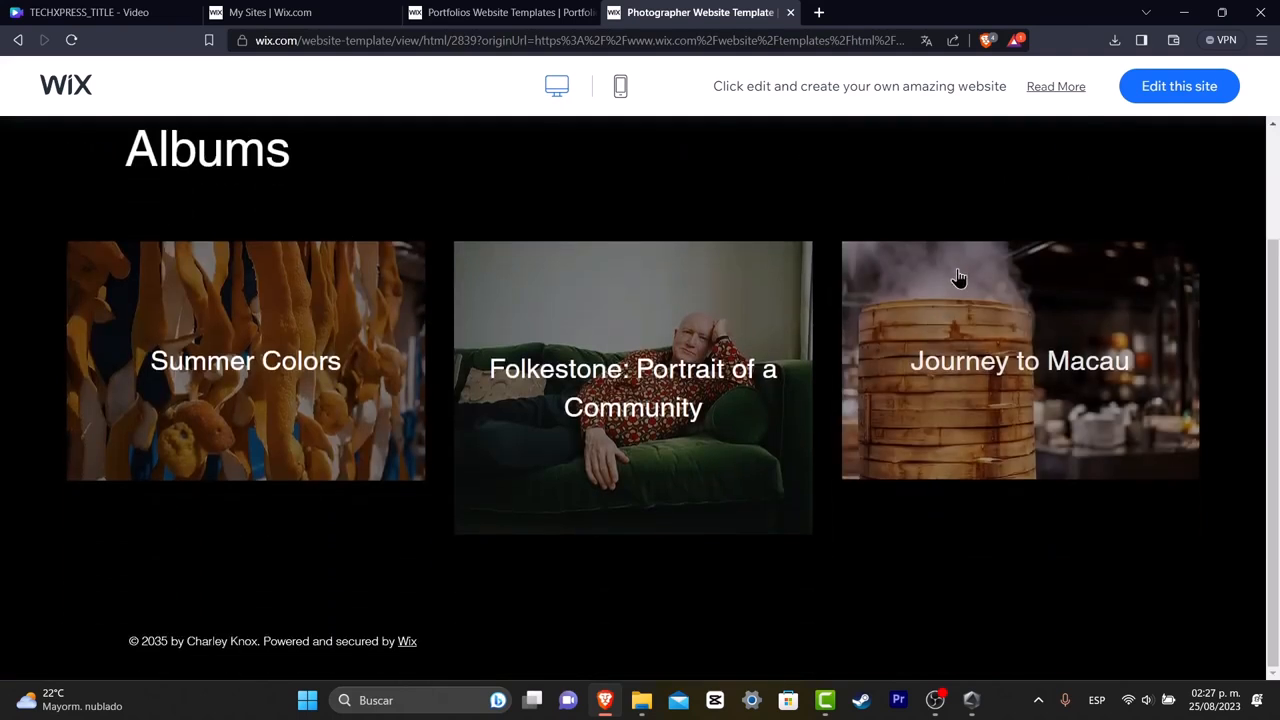
scroll(945, 300, "up", 2)
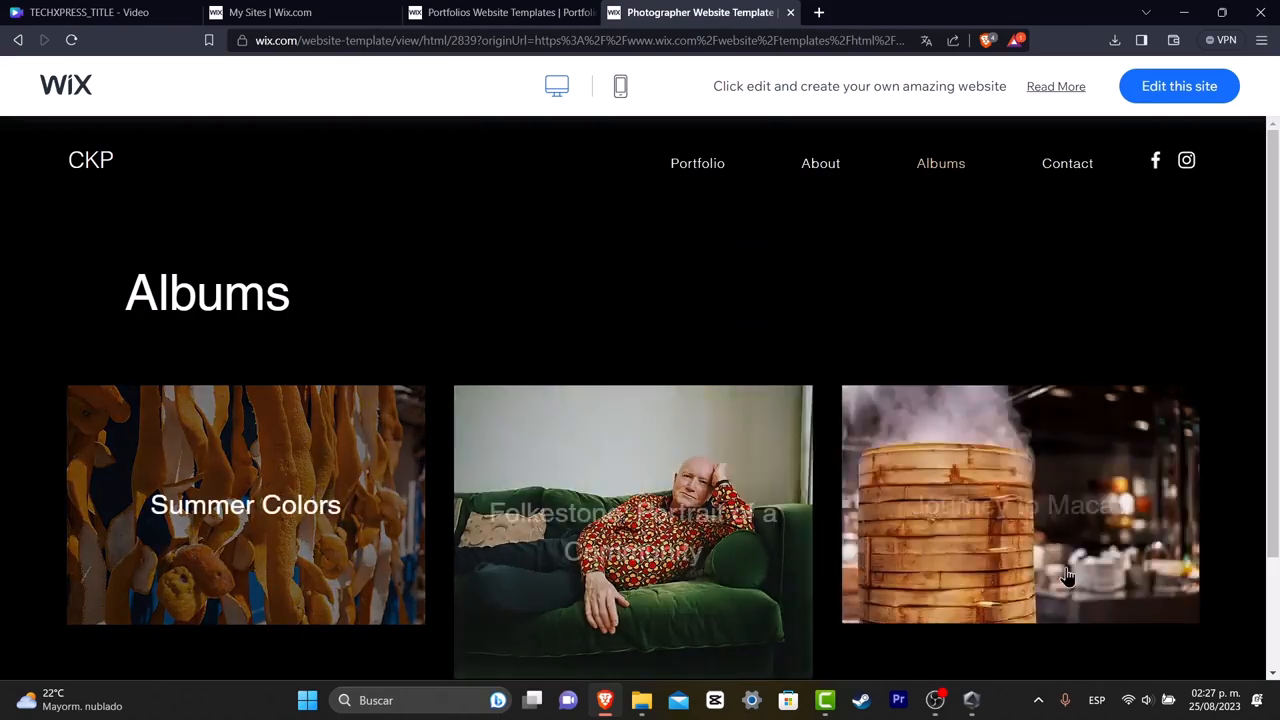
Open the Journey to Macau album, view its photos, and close that tab.
left_click(1043, 520)
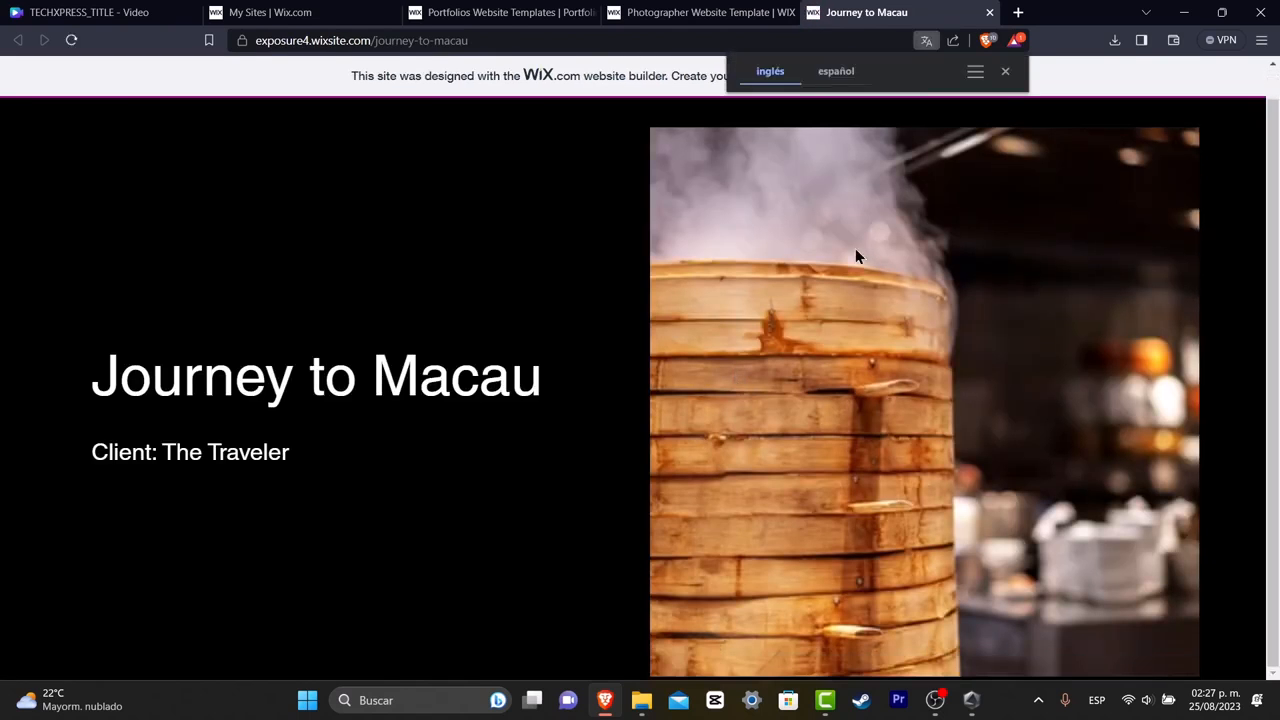
left_click(1005, 71)
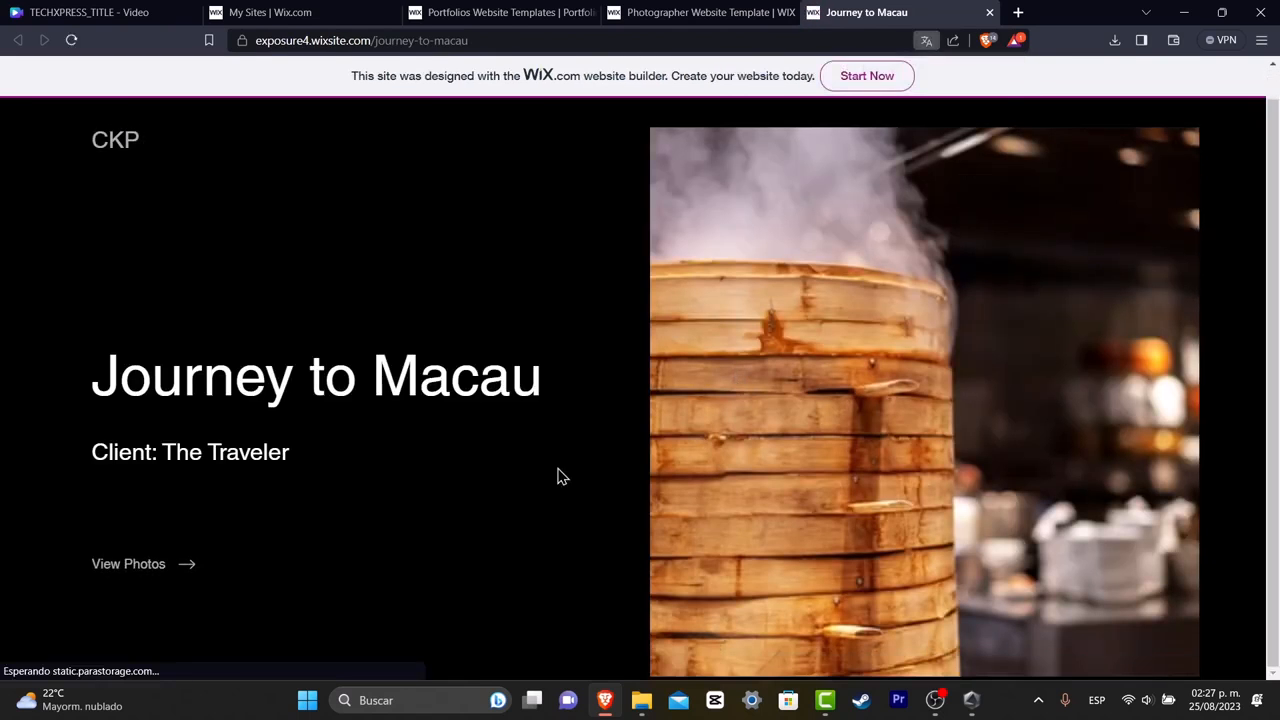
left_click(188, 564)
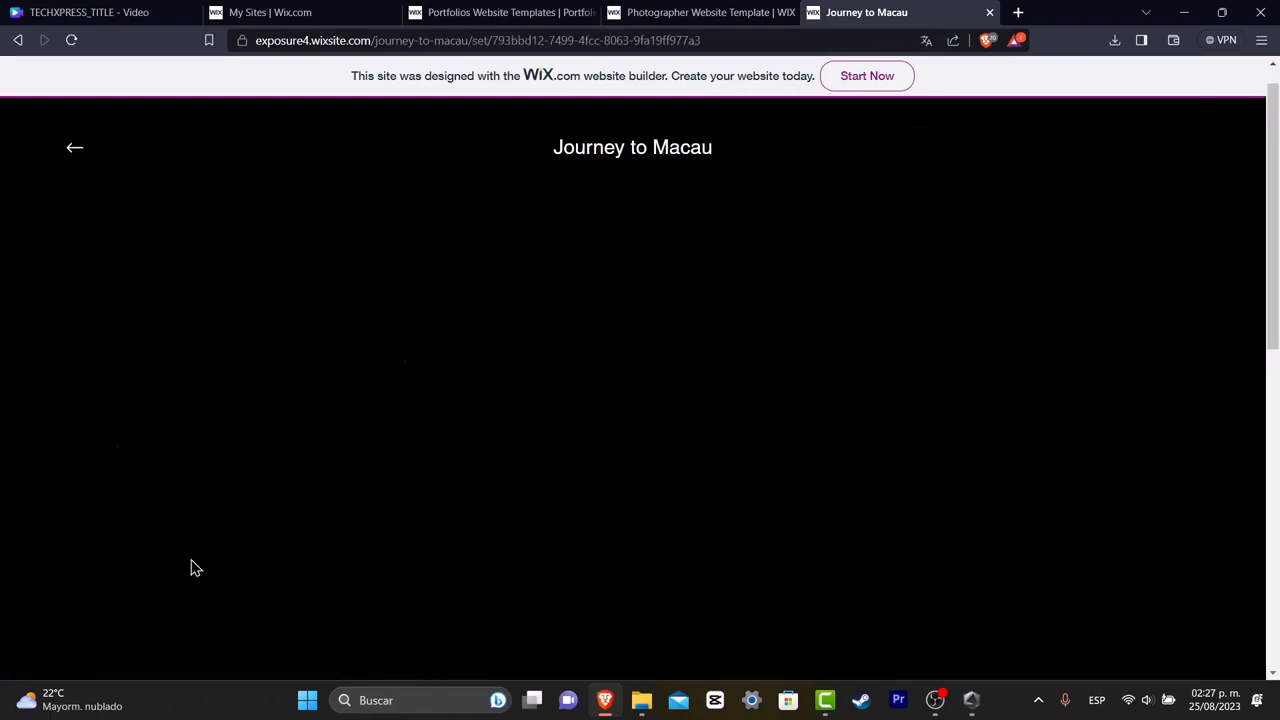
scroll(790, 420, "down", 7)
scroll(790, 420, "down", 5)
scroll(790, 420, "up", 9)
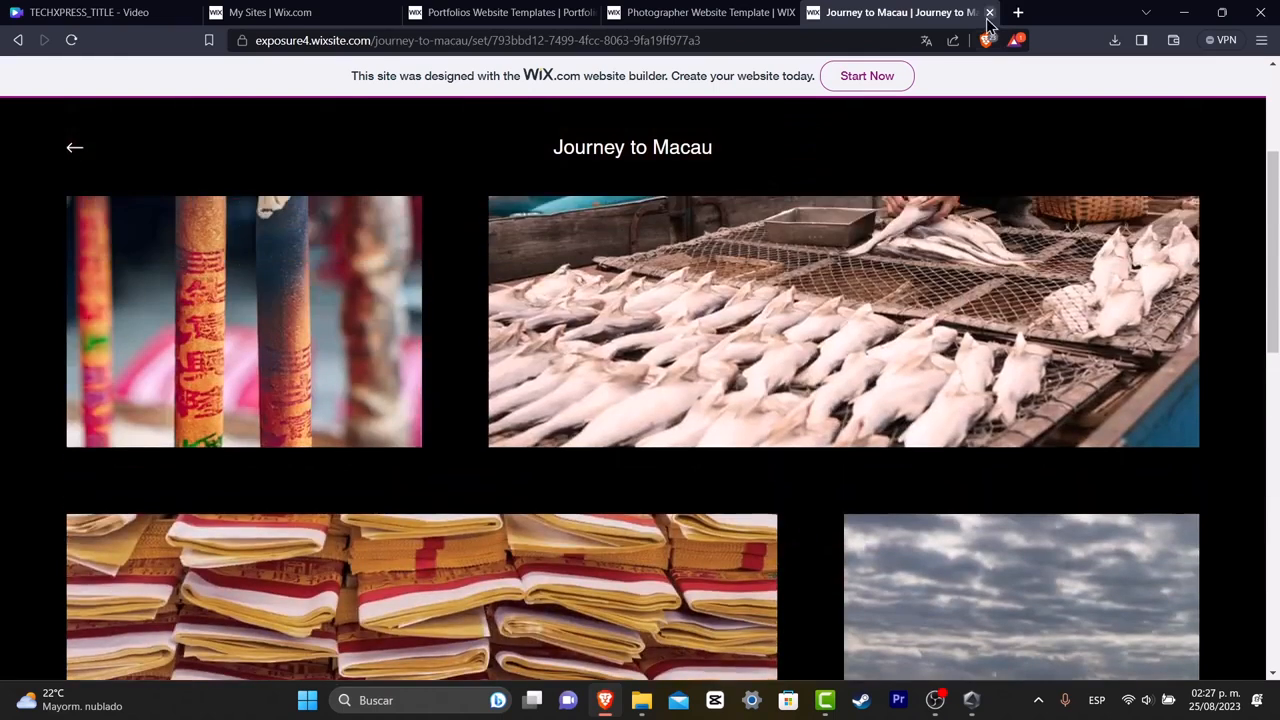
left_click(989, 14)
Start editing the Photographer template and close its preview tab.
left_click(1203, 85)
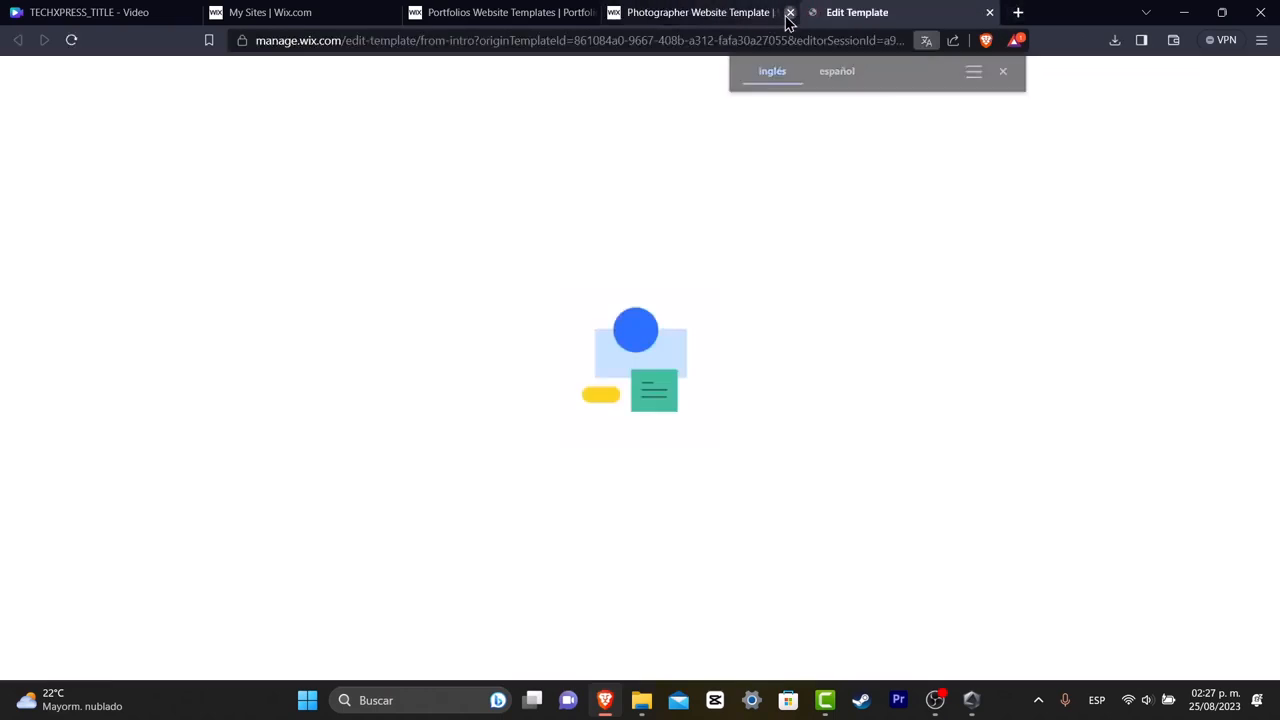
left_click(789, 12)
left_click(1004, 71)
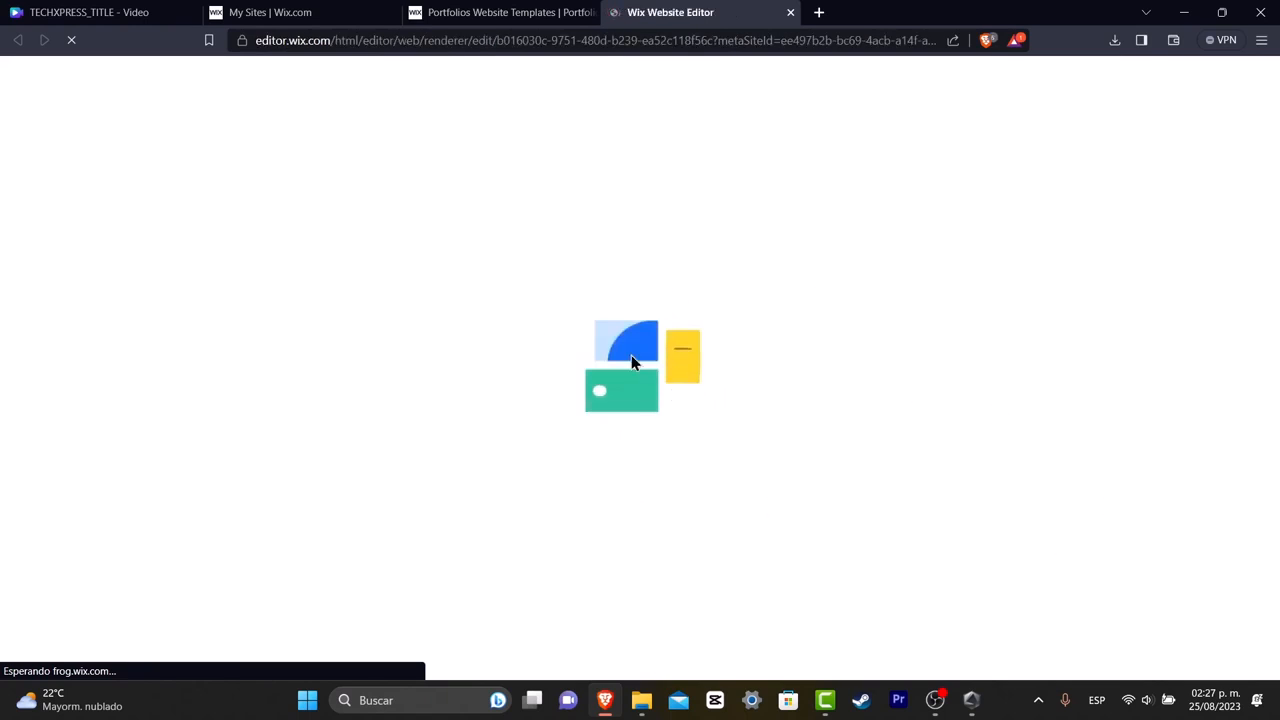
left_click(510, 12)
mouse_move(700, 412)
left_click(670, 12)
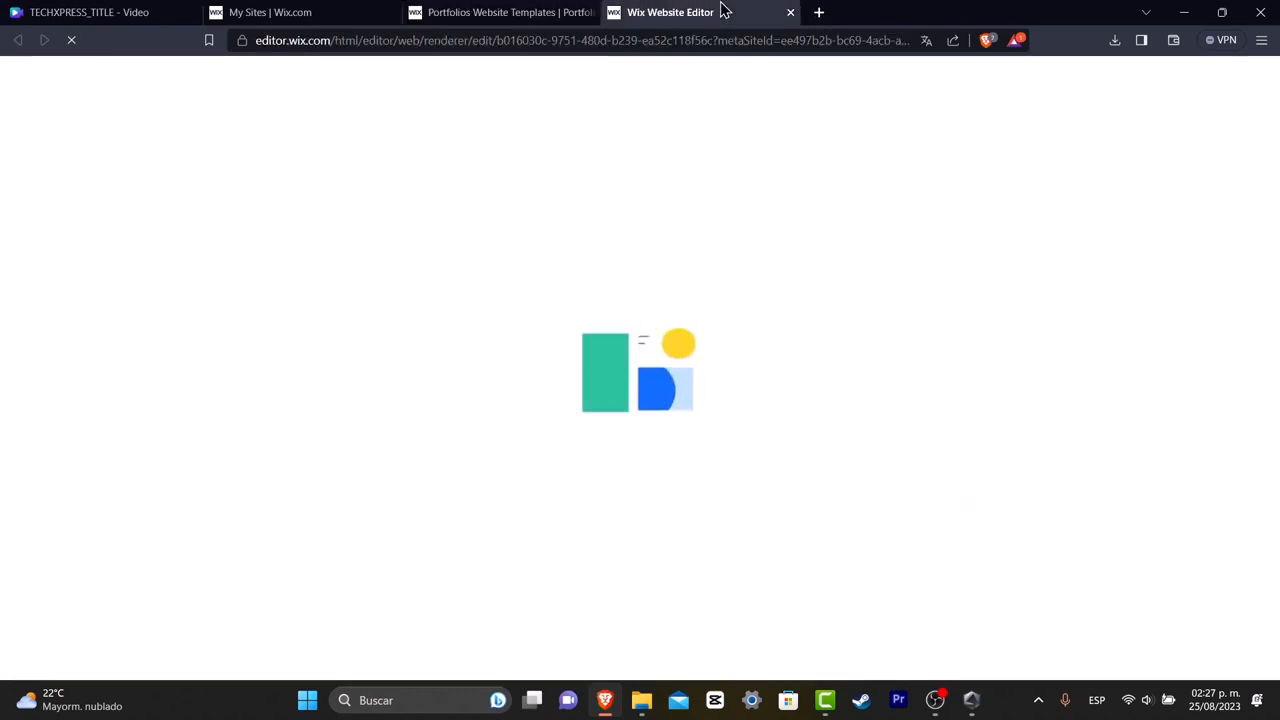
left_click(553, 12)
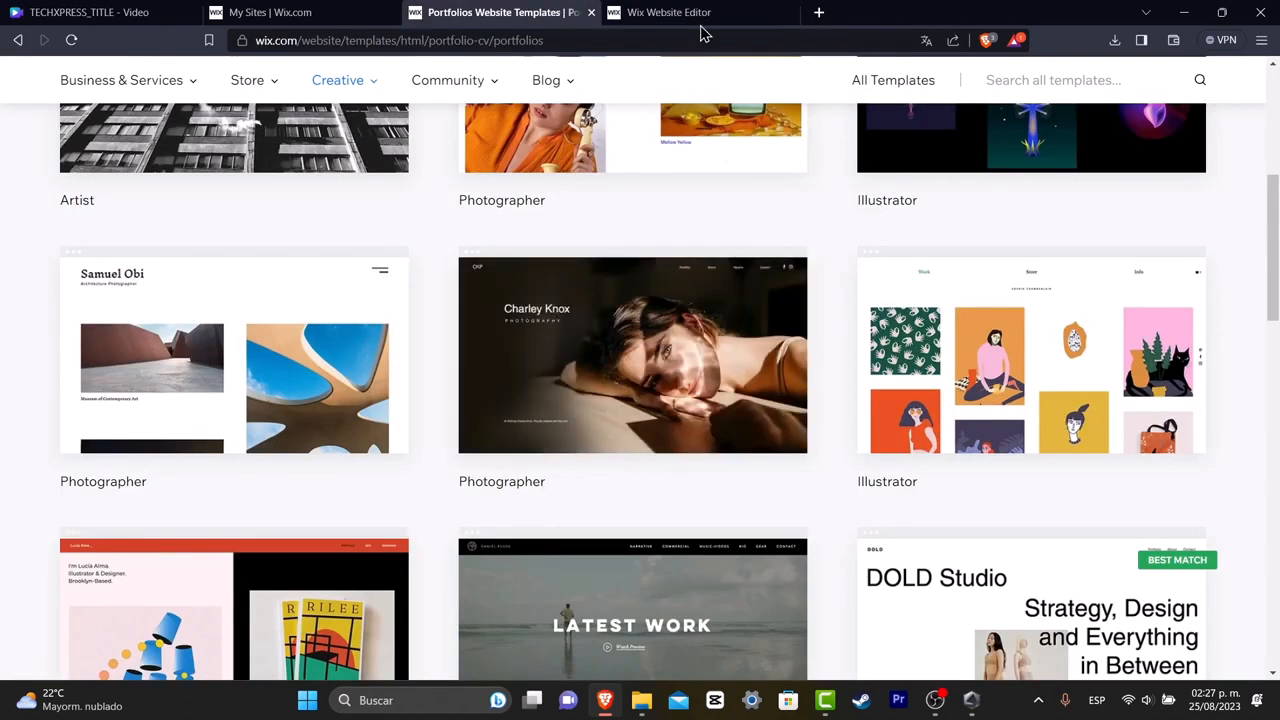
left_click(726, 12)
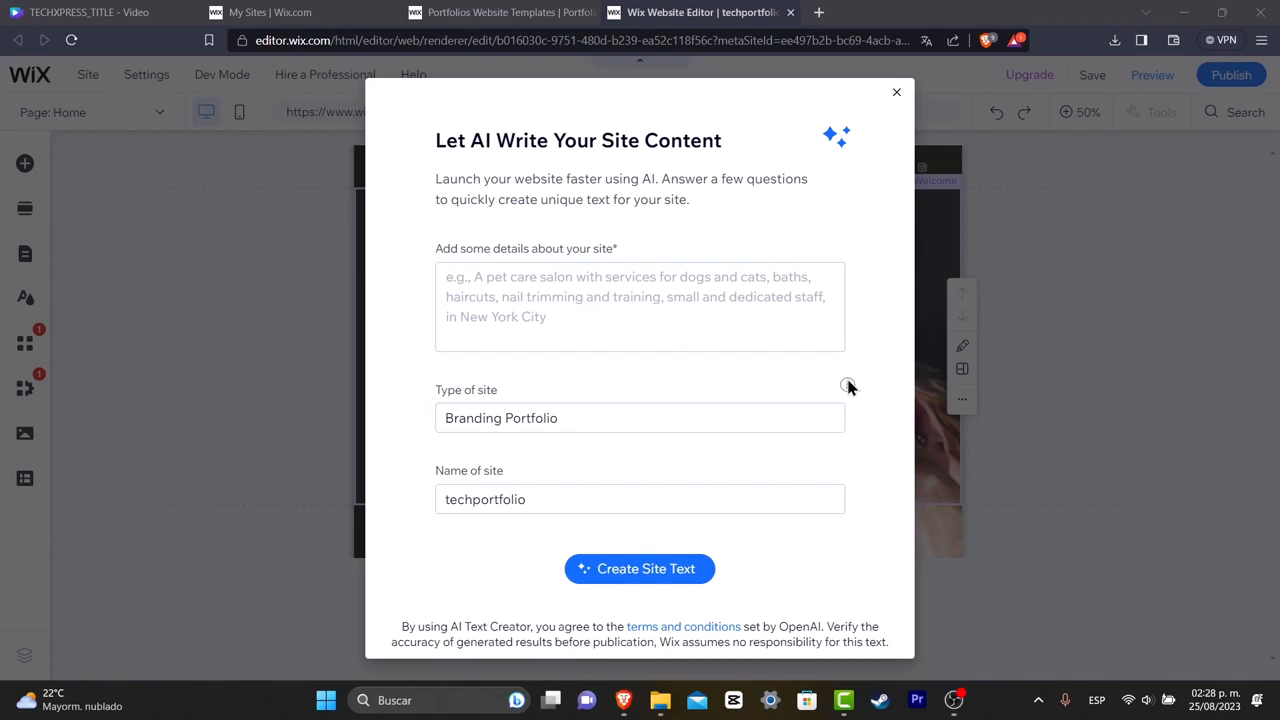
Describe the site as a branding company's portfolio of YouTube ecommerce tutorials and educational videos, and create the AI site text.
left_click(634, 290)
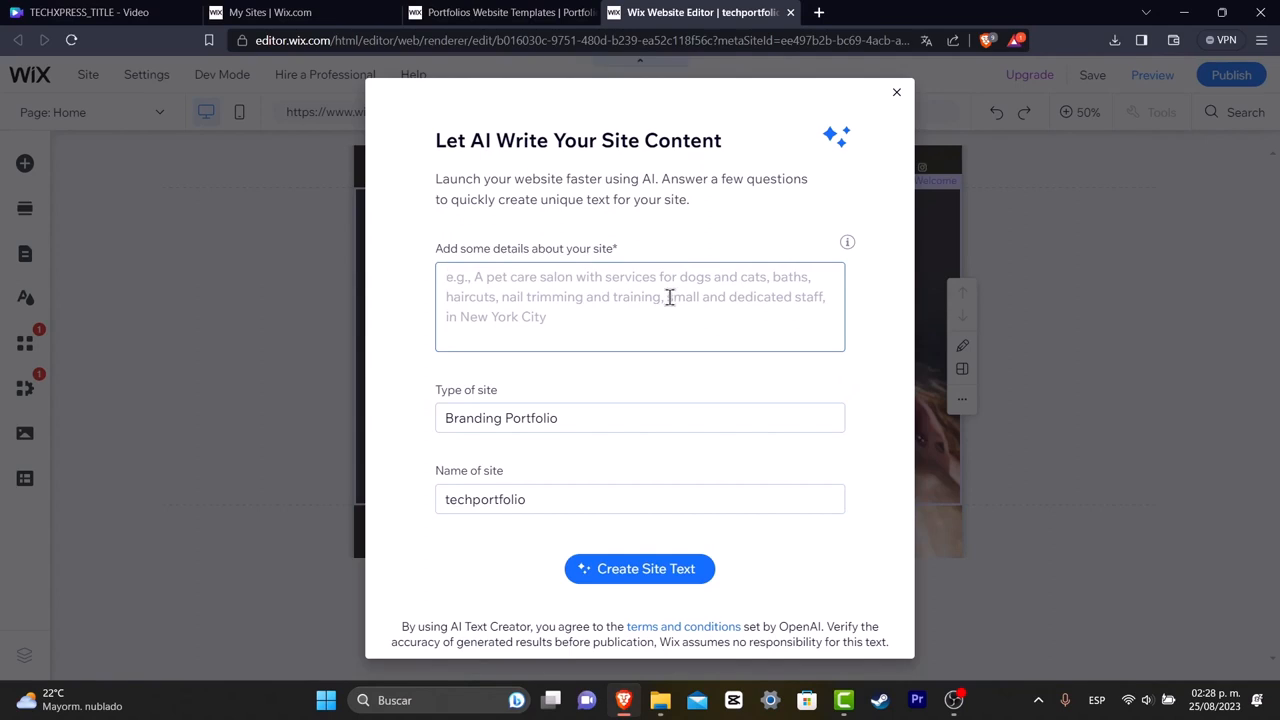
type("Por")
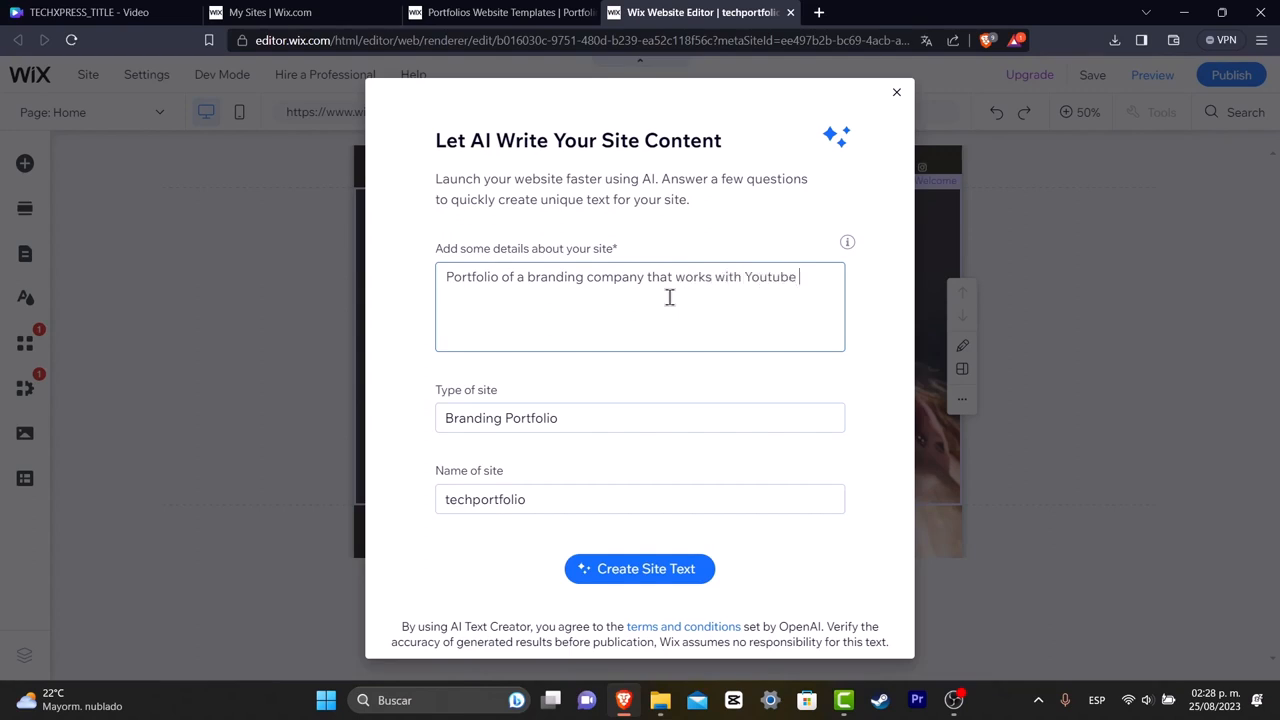
type("ut ecommerce tutorials and edu")
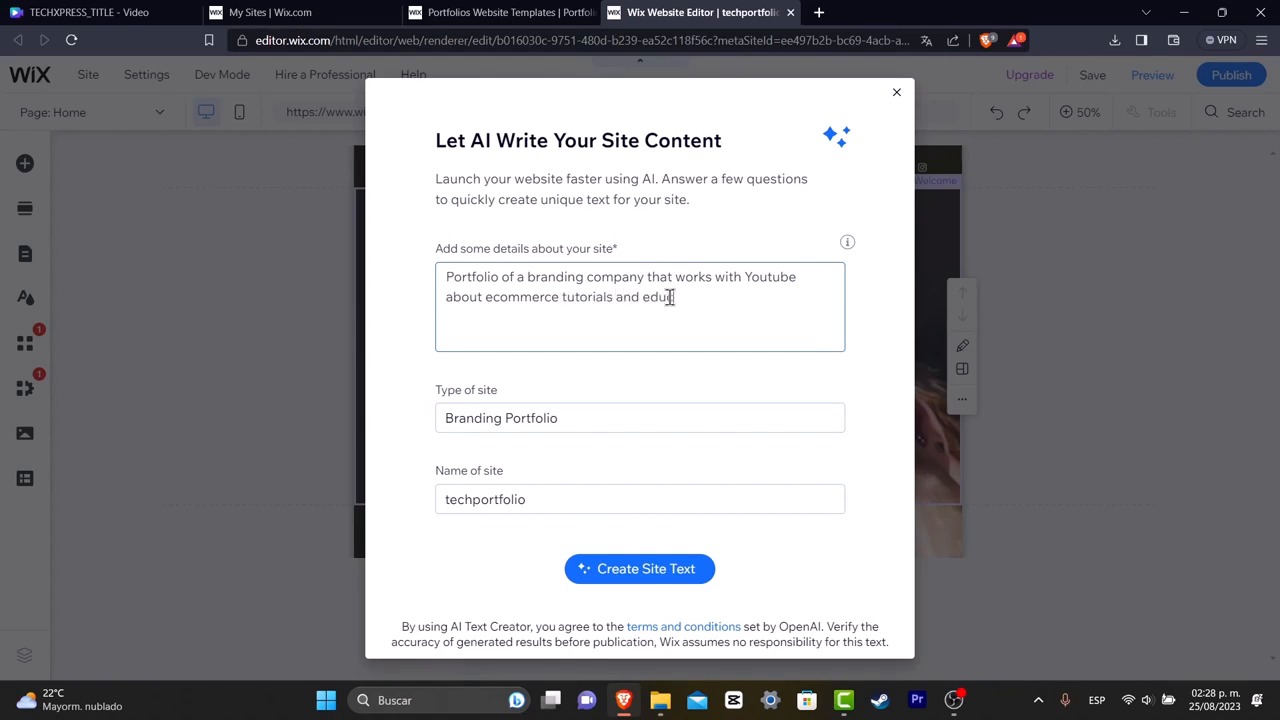
type("videos.")
left_click(680, 568)
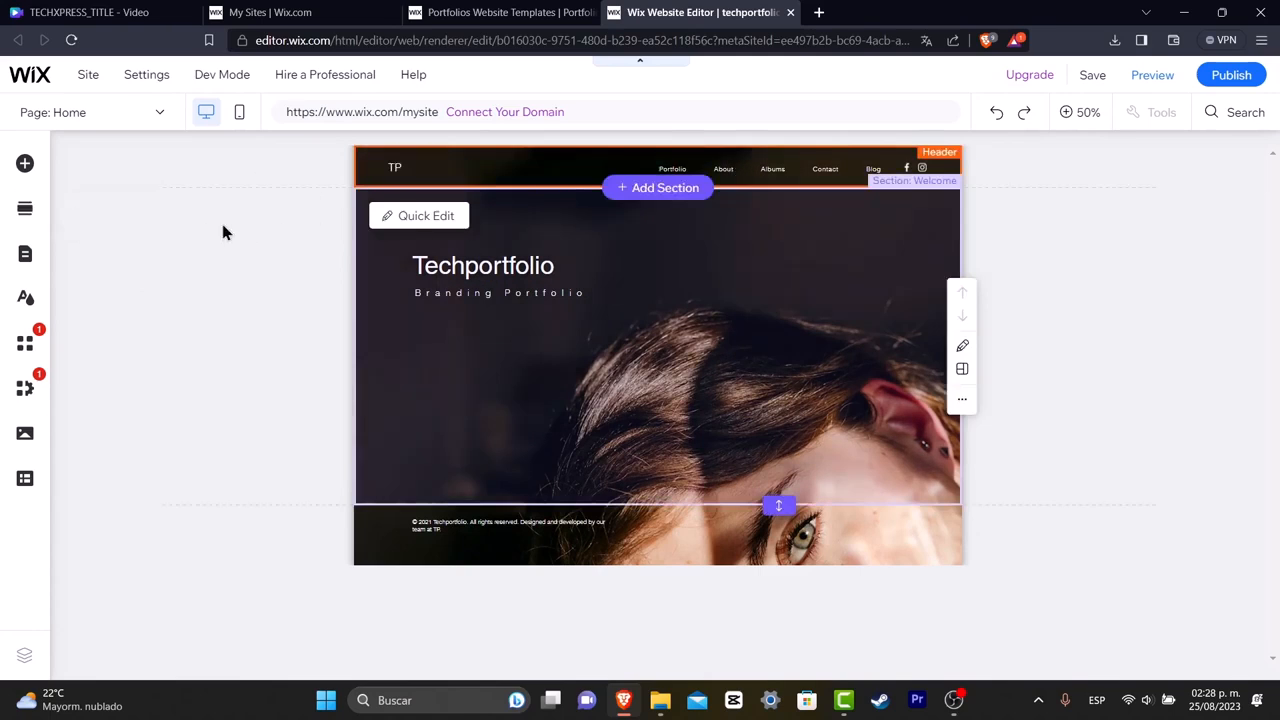
Open the About page from the site pages list and look over its sections.
left_click(25, 255)
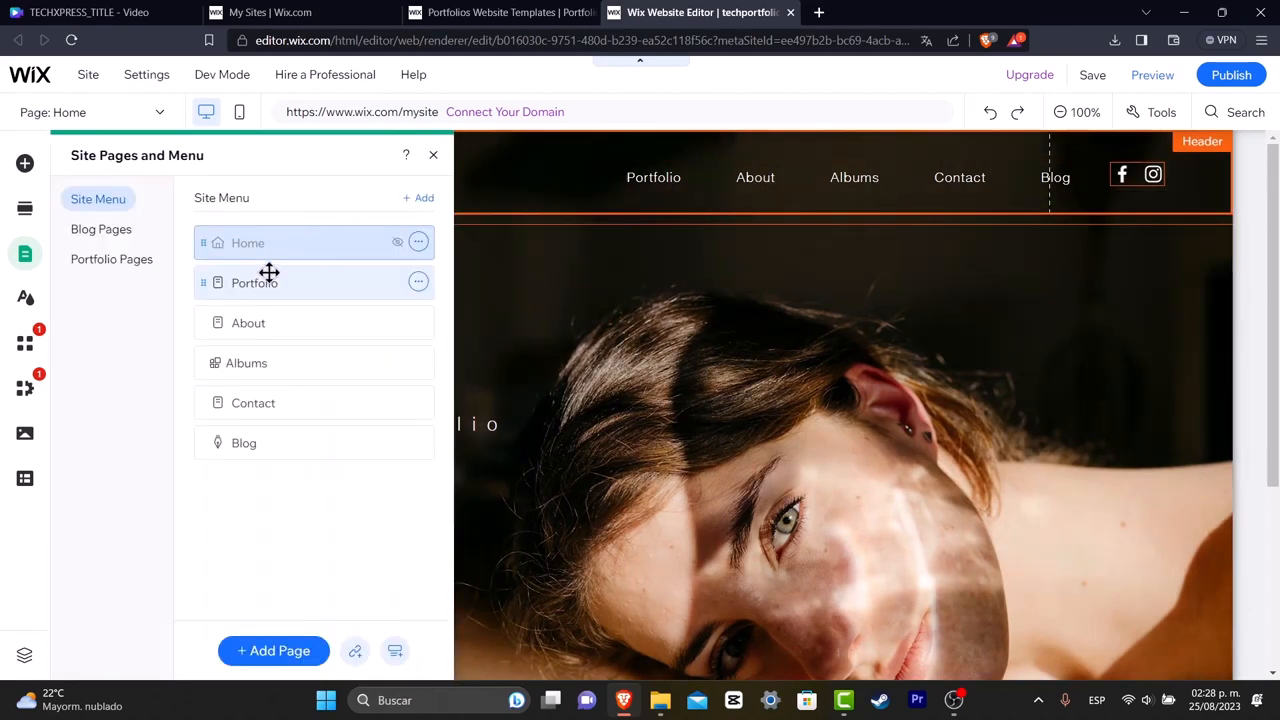
left_click(269, 273)
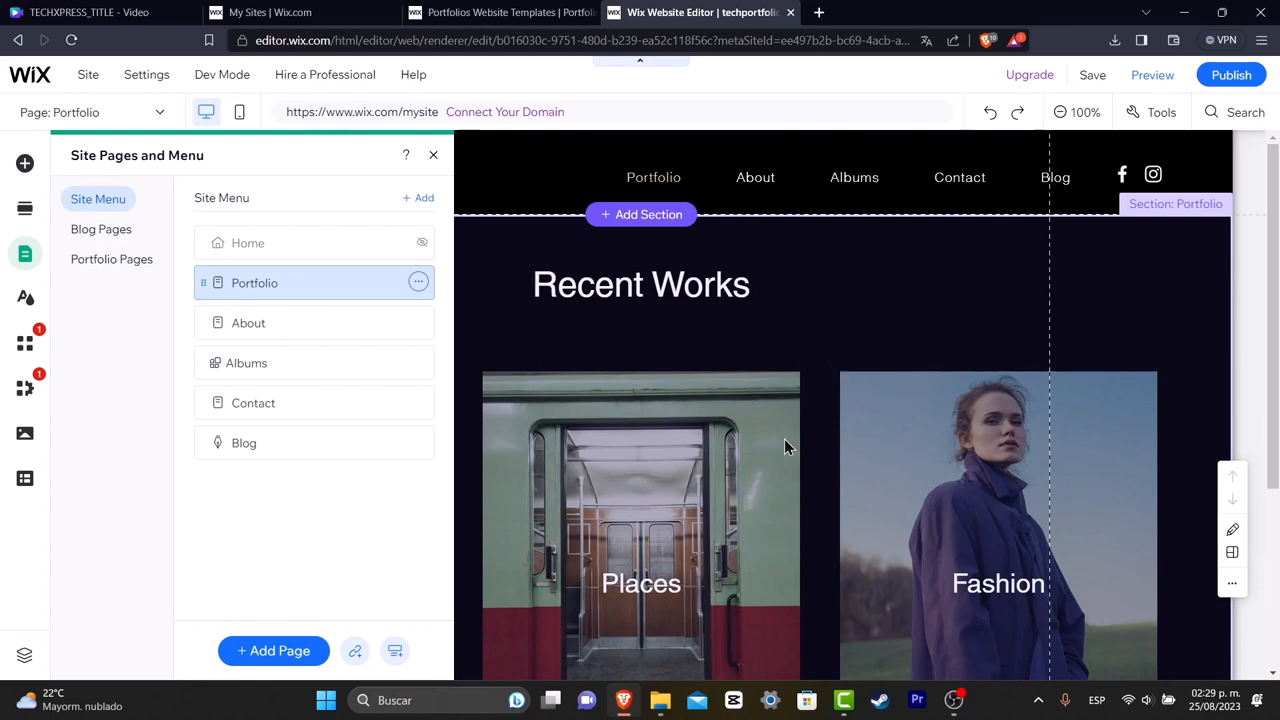
scroll(782, 434, "down", 3)
scroll(785, 446, "up", 3)
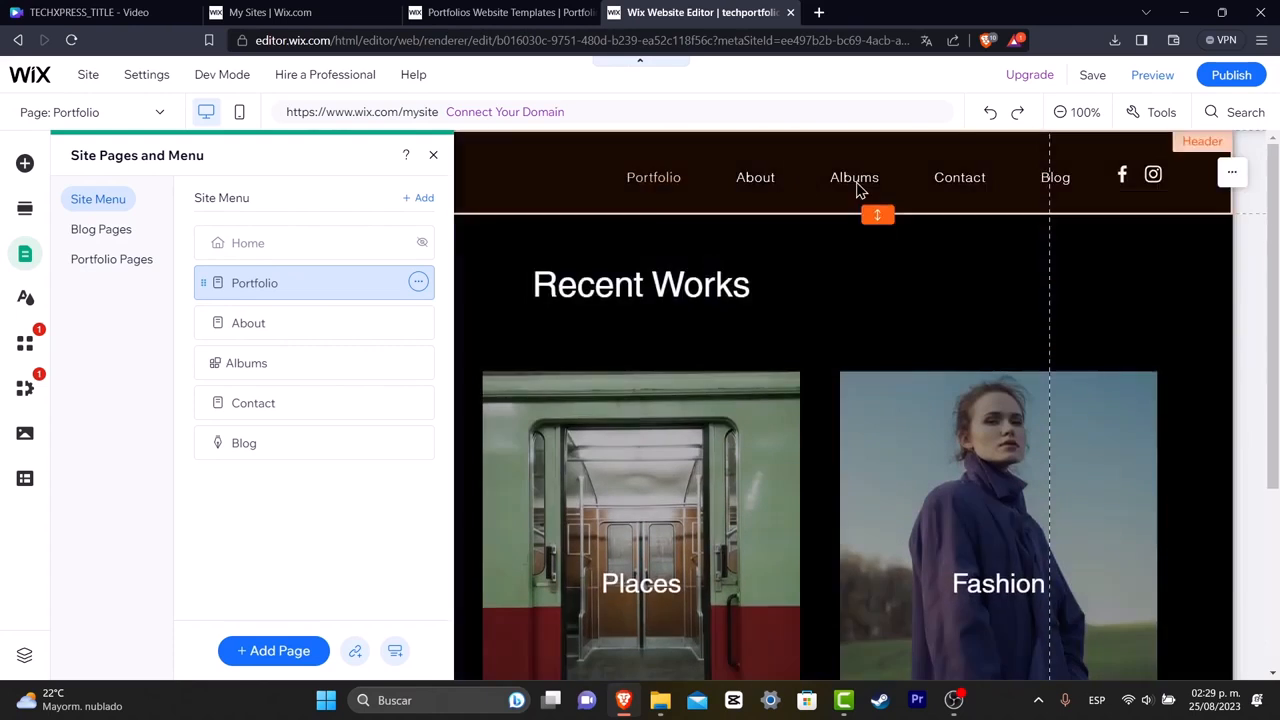
left_click(270, 323)
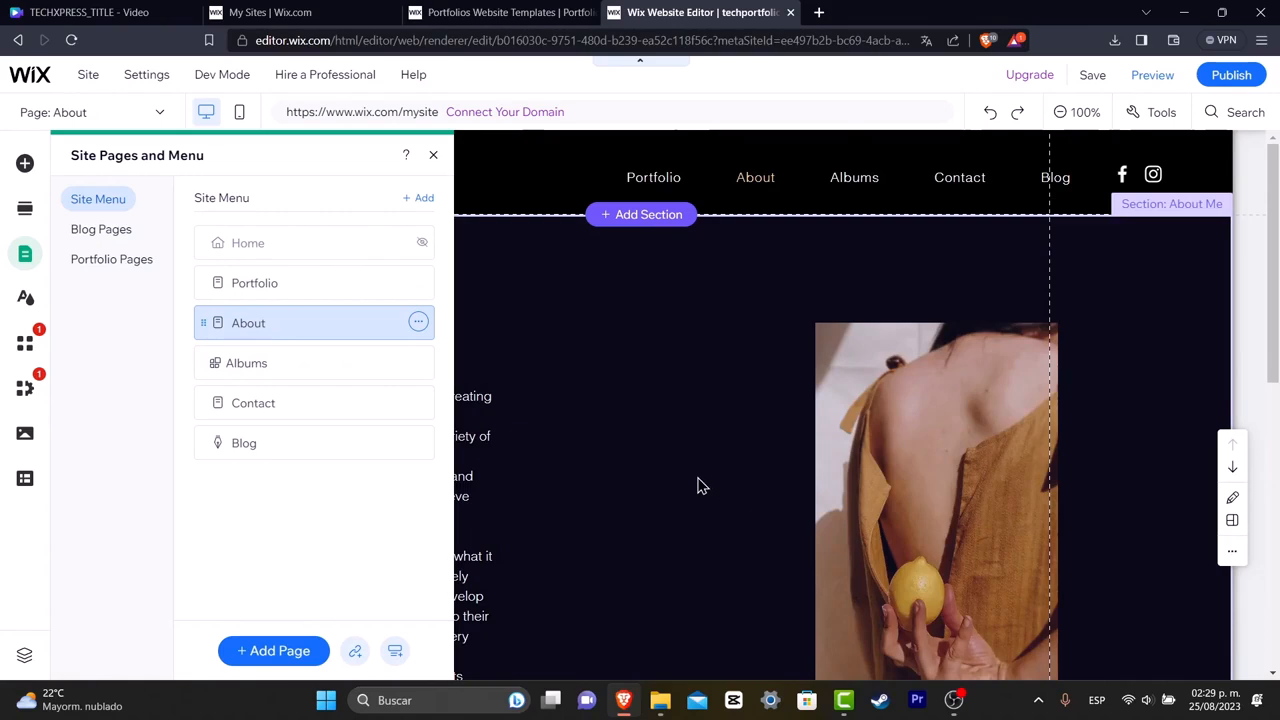
left_click(697, 478)
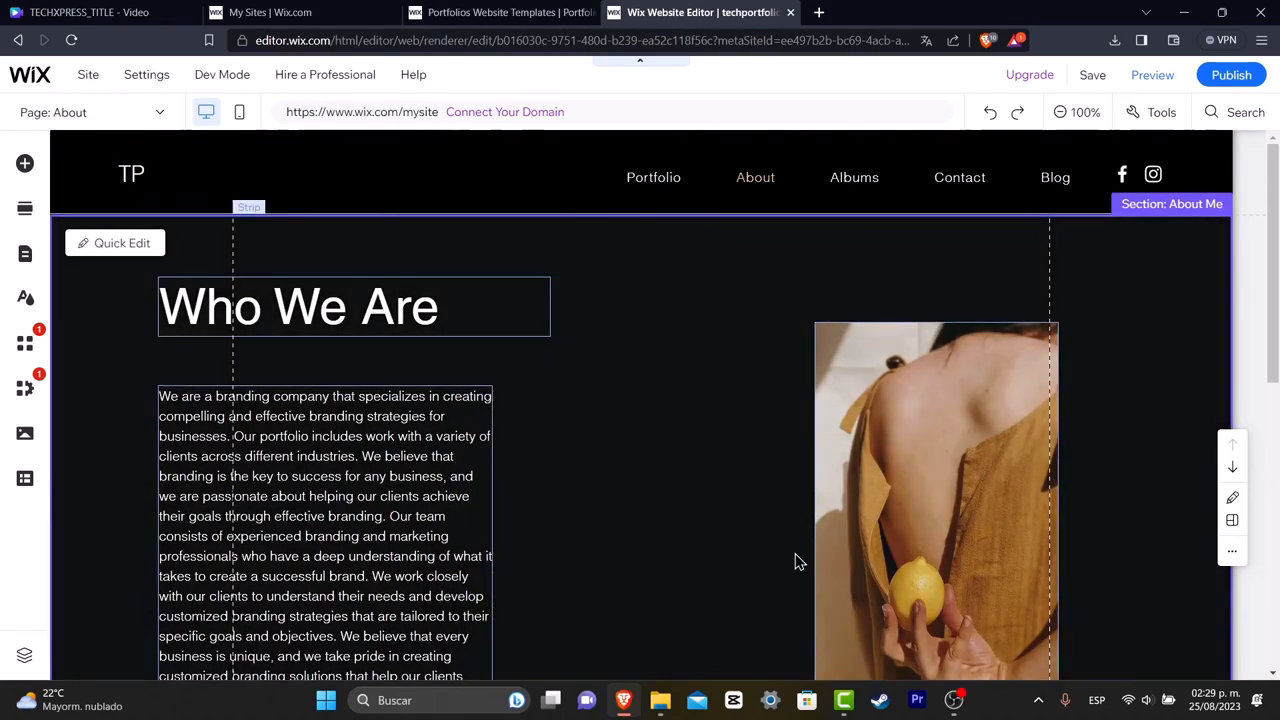
scroll(795, 562, "down", 5)
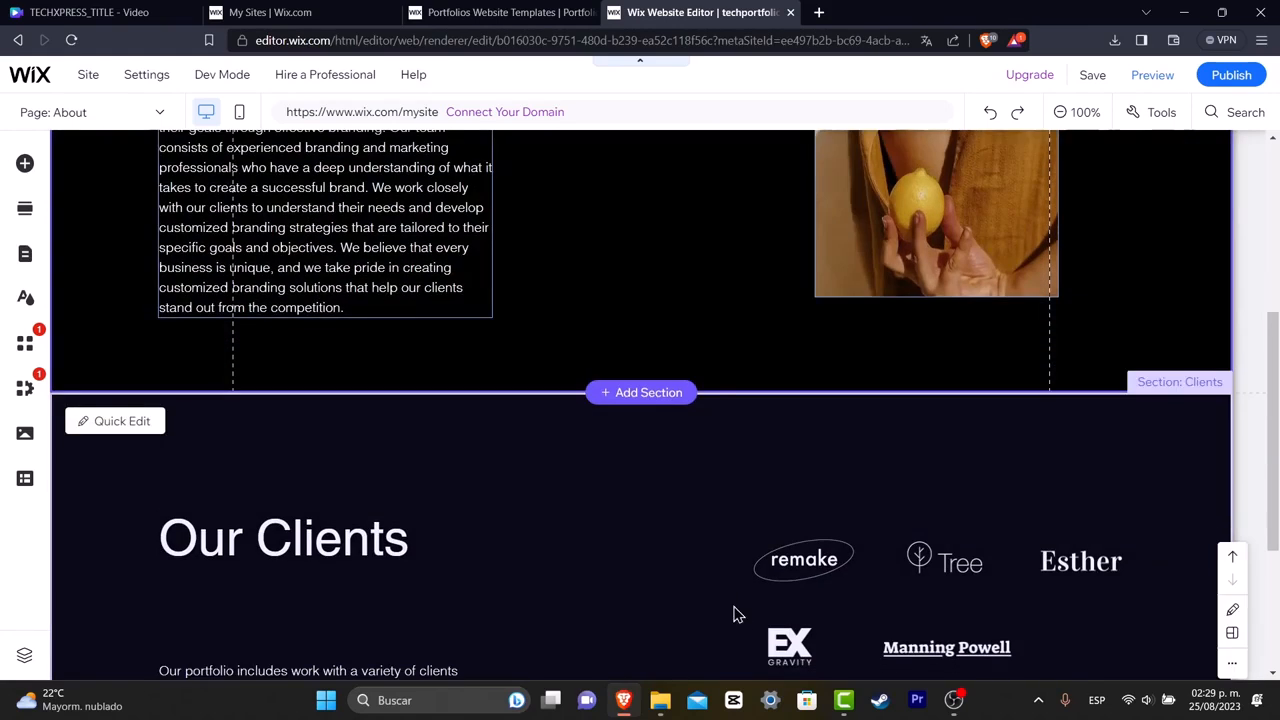
scroll(940, 614, "down", 1)
scroll(997, 359, "up", 5)
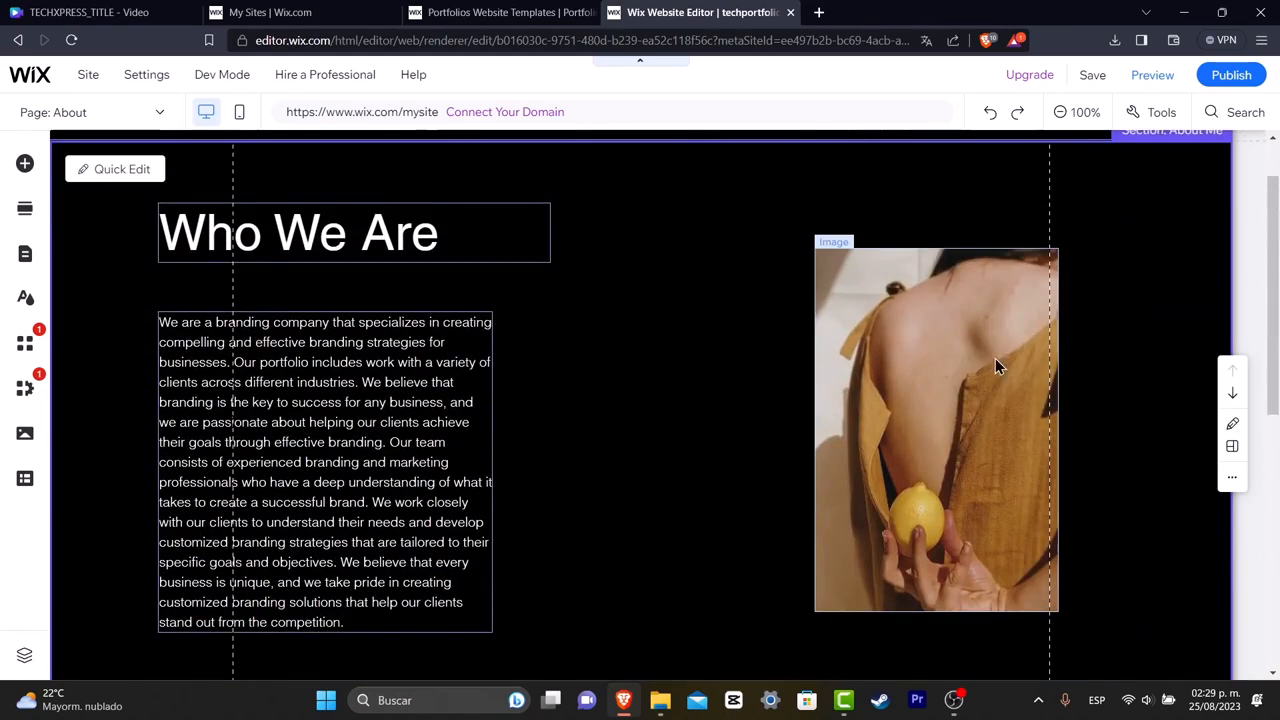
Replace the About page image with the Beautiful Tiles photo from Media from Wix.
left_click(972, 366)
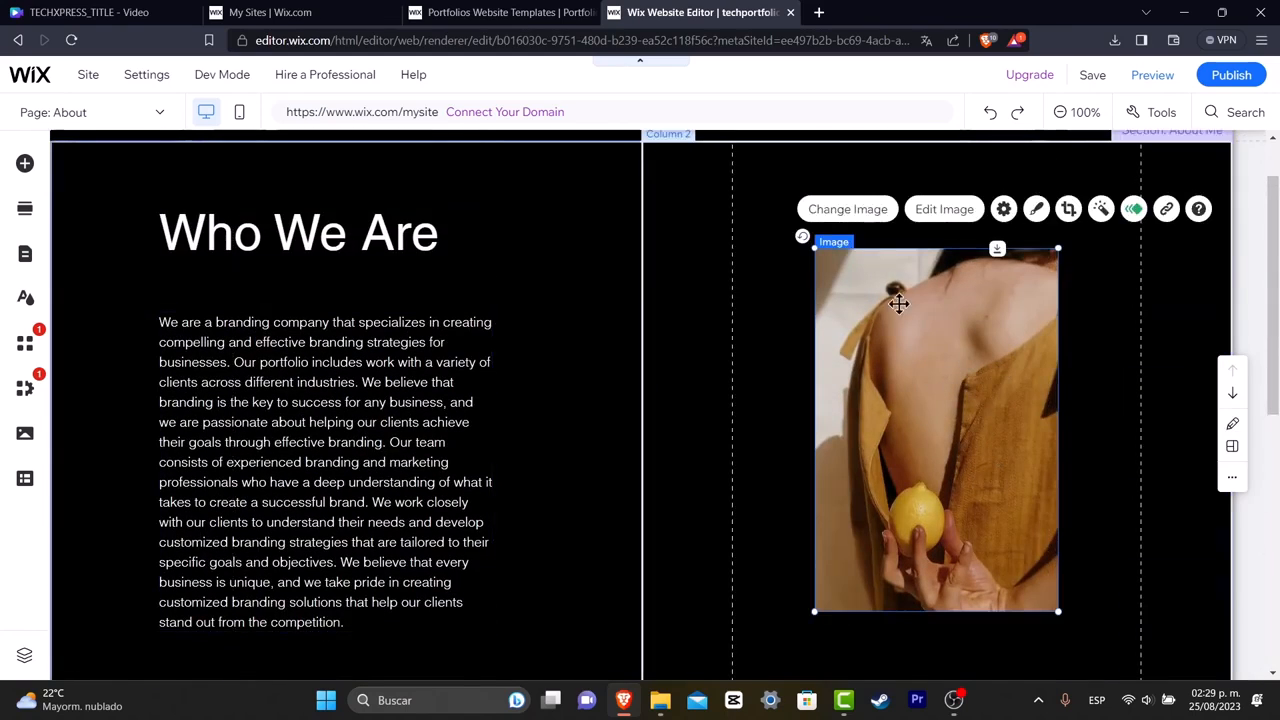
left_click(866, 218)
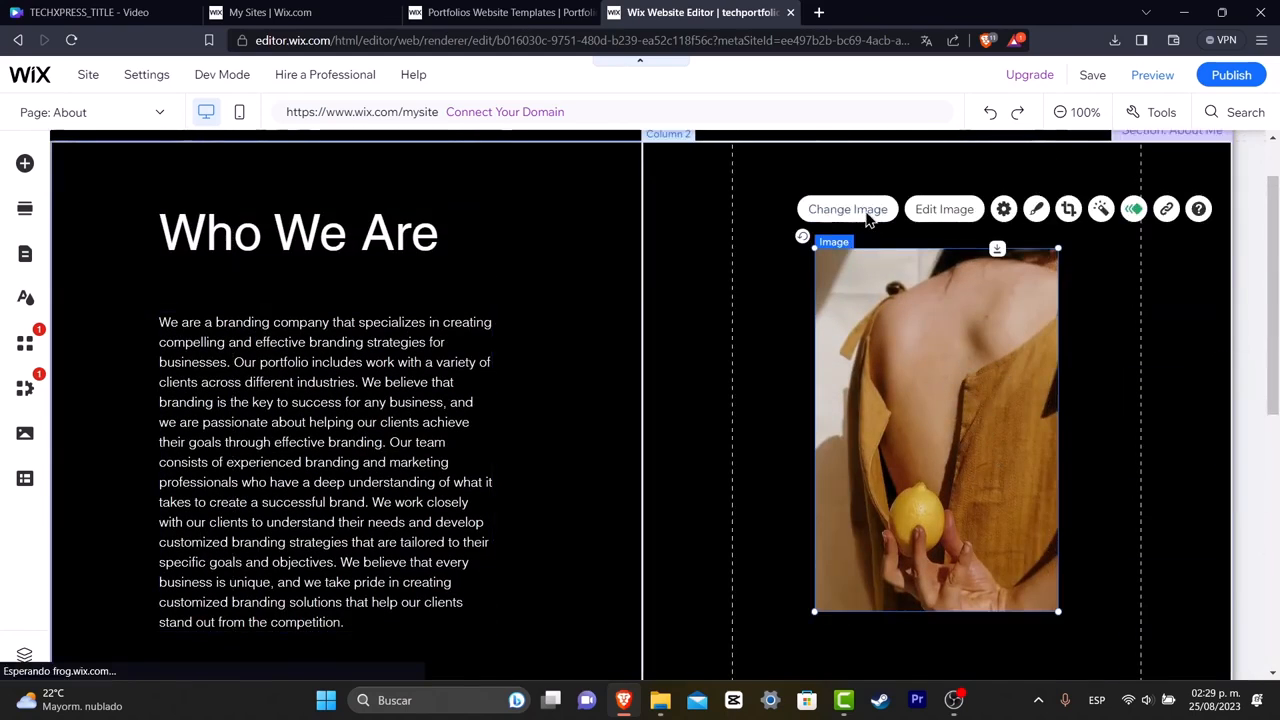
left_click(866, 218)
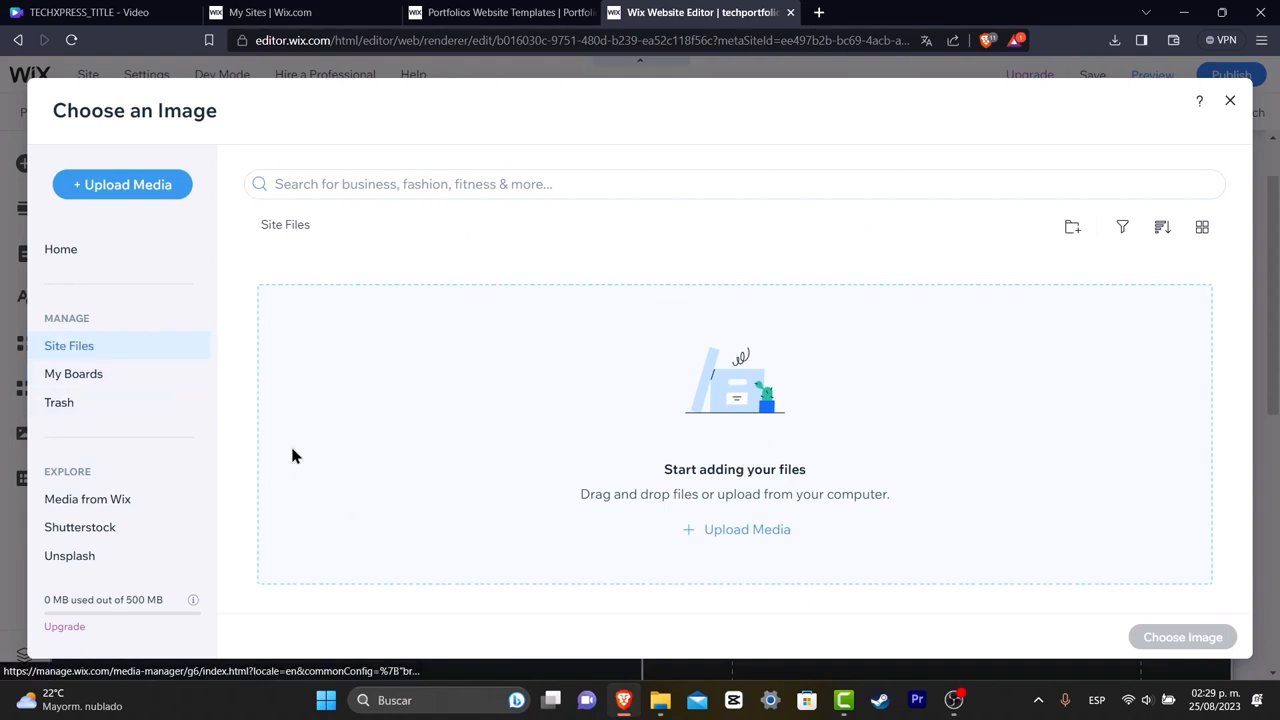
left_click(155, 503)
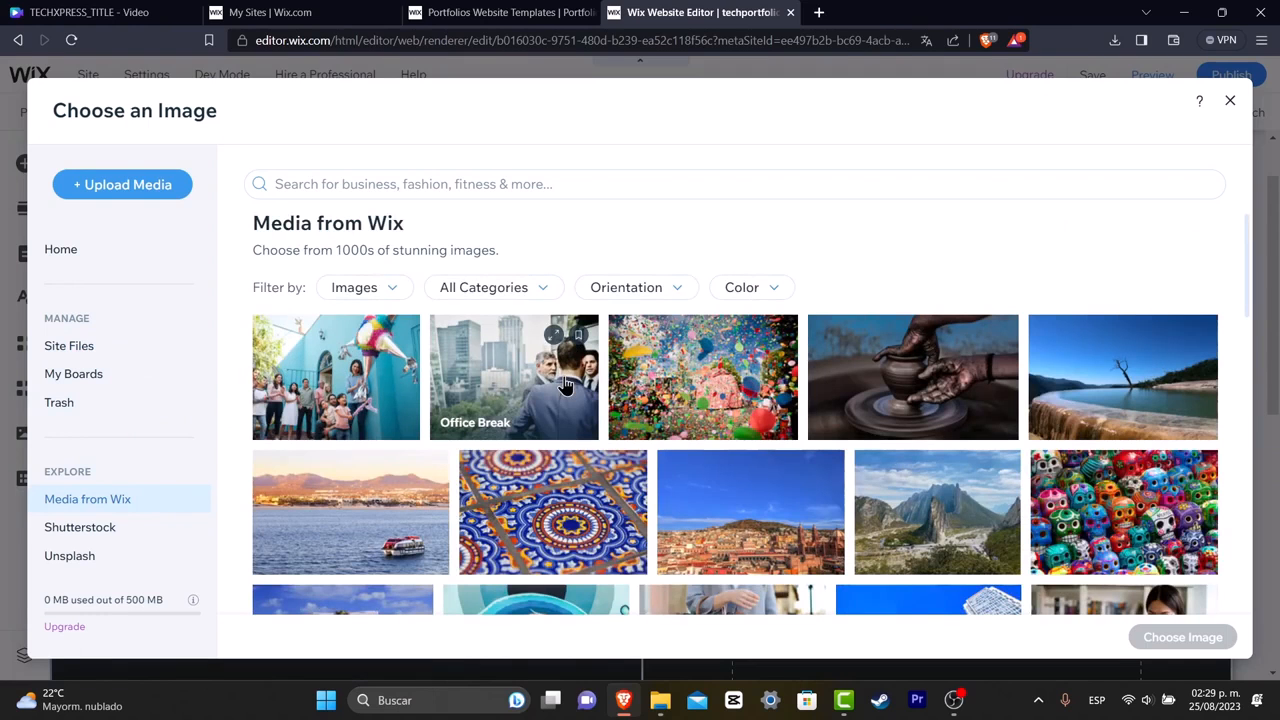
left_click(570, 512)
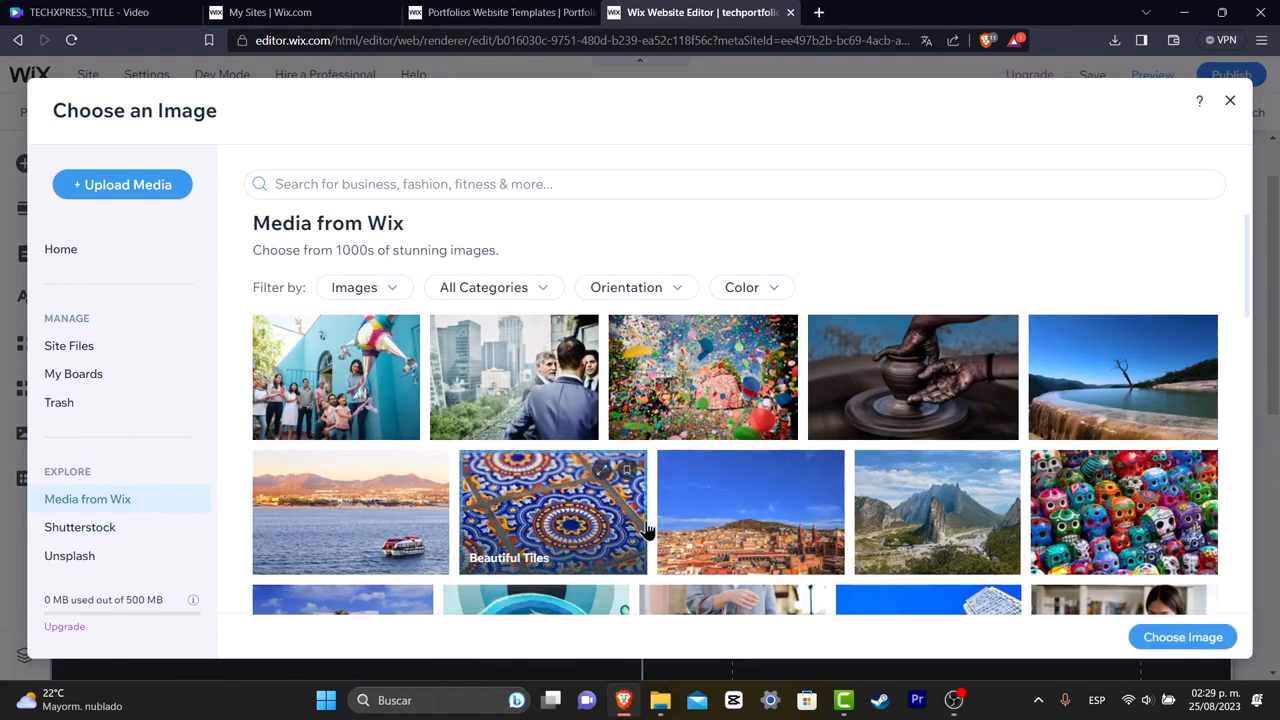
left_click(1200, 644)
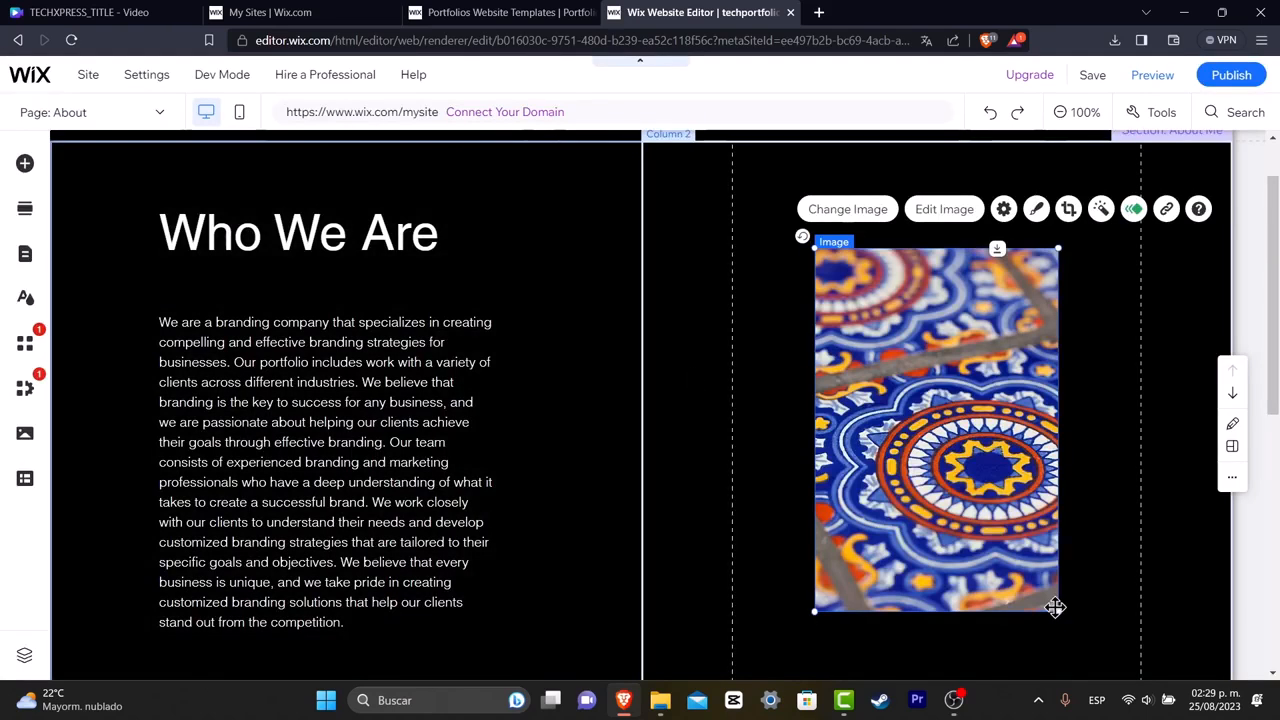
Resize the tiles image into a wider landscape shape and reposition it within its column.
left_click_drag(1056, 607, 921, 470)
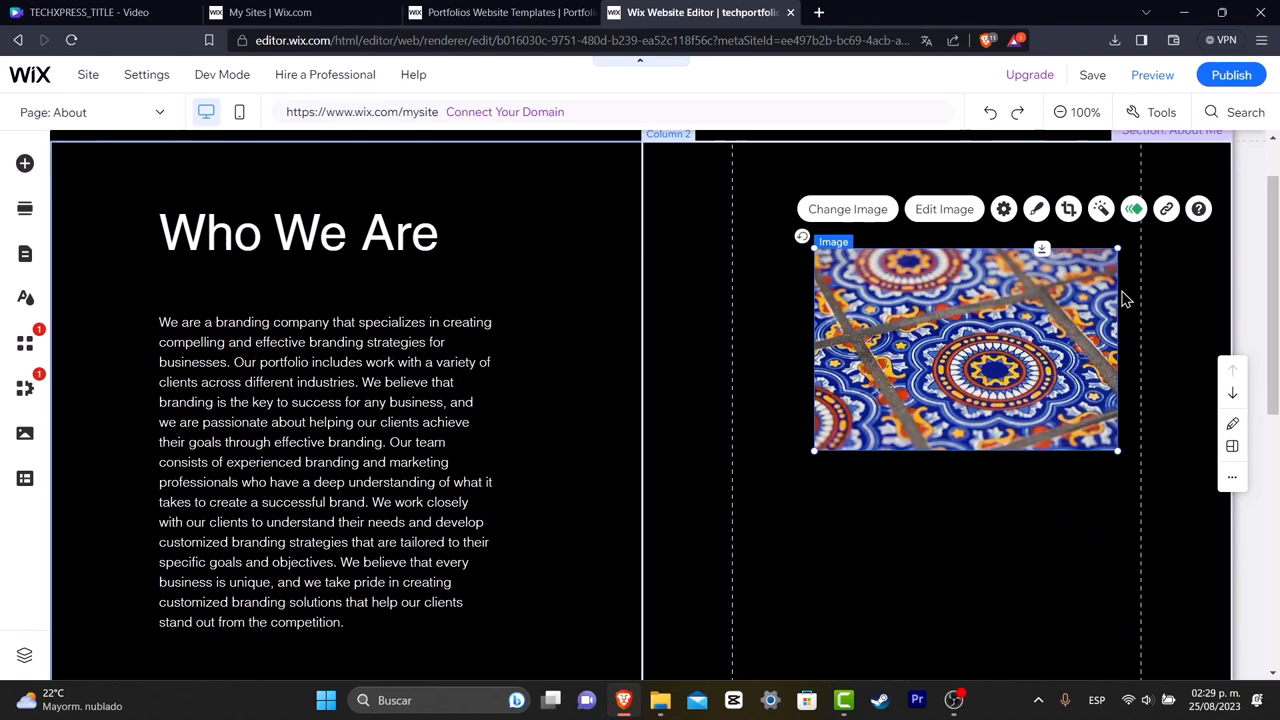
left_click(1117, 248)
left_click_drag(986, 358, 904, 303)
left_click_drag(1063, 498, 1063, 509)
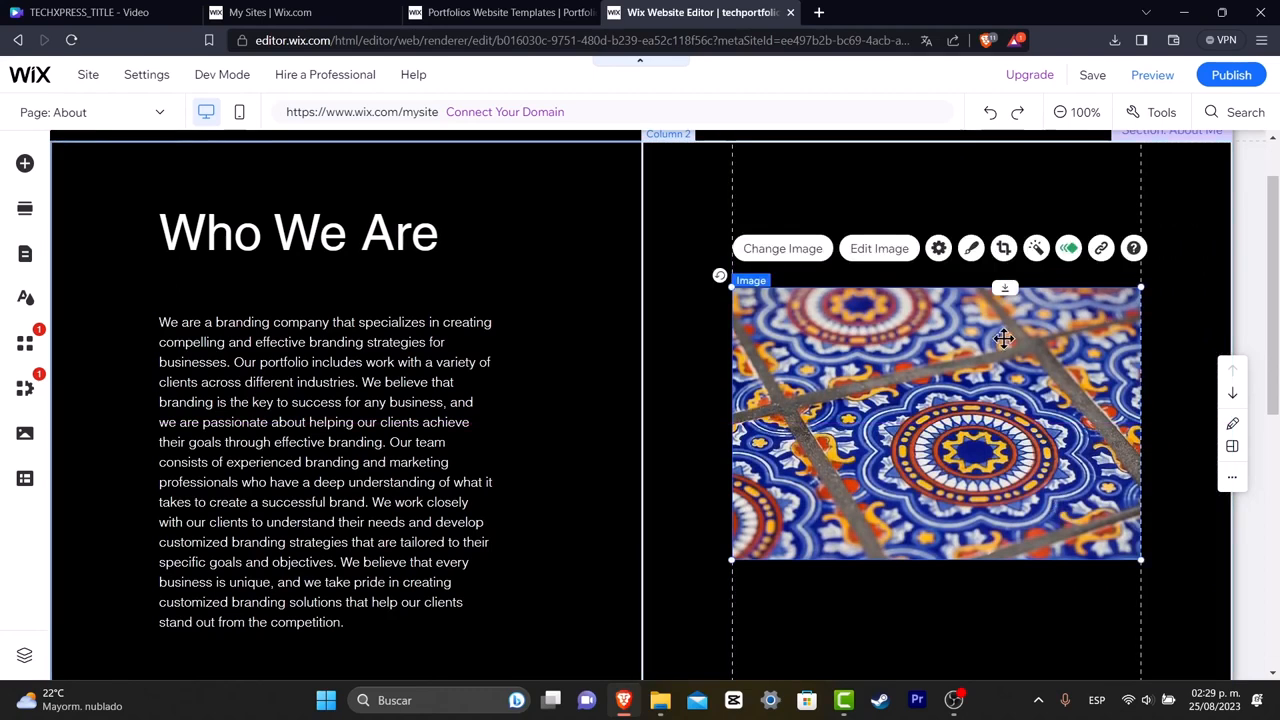
left_click(300, 233)
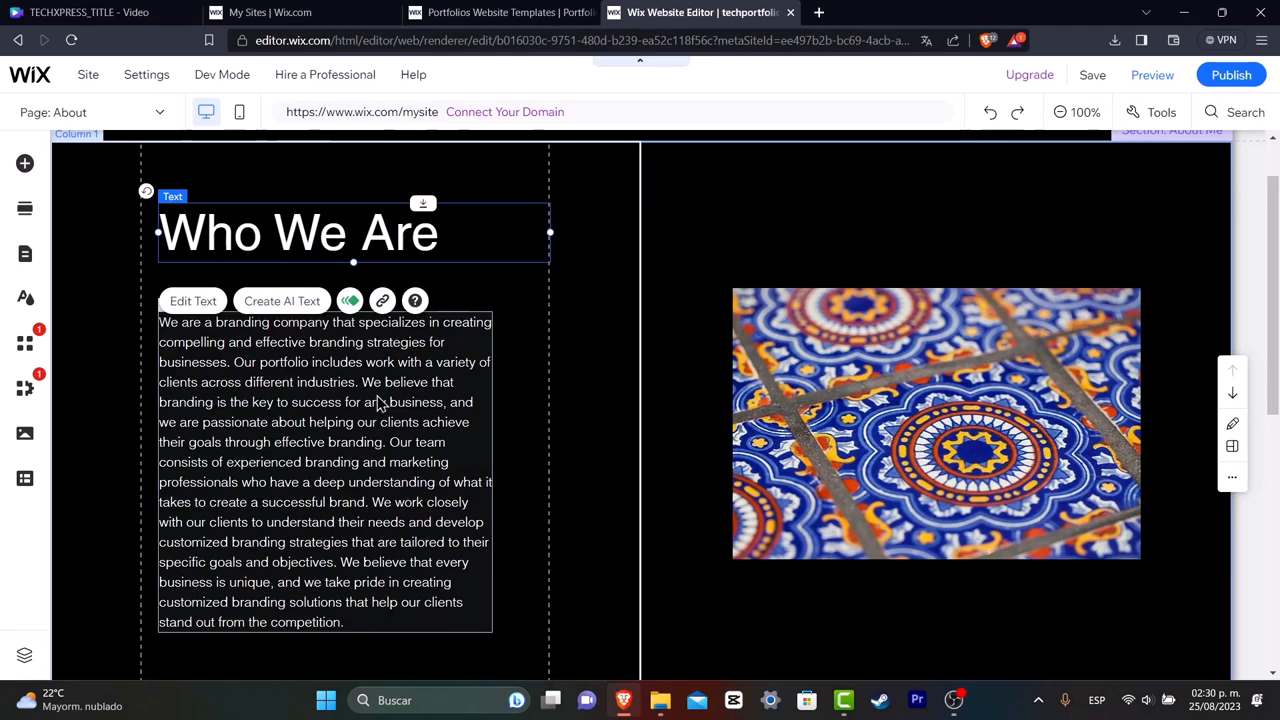
left_click(968, 356)
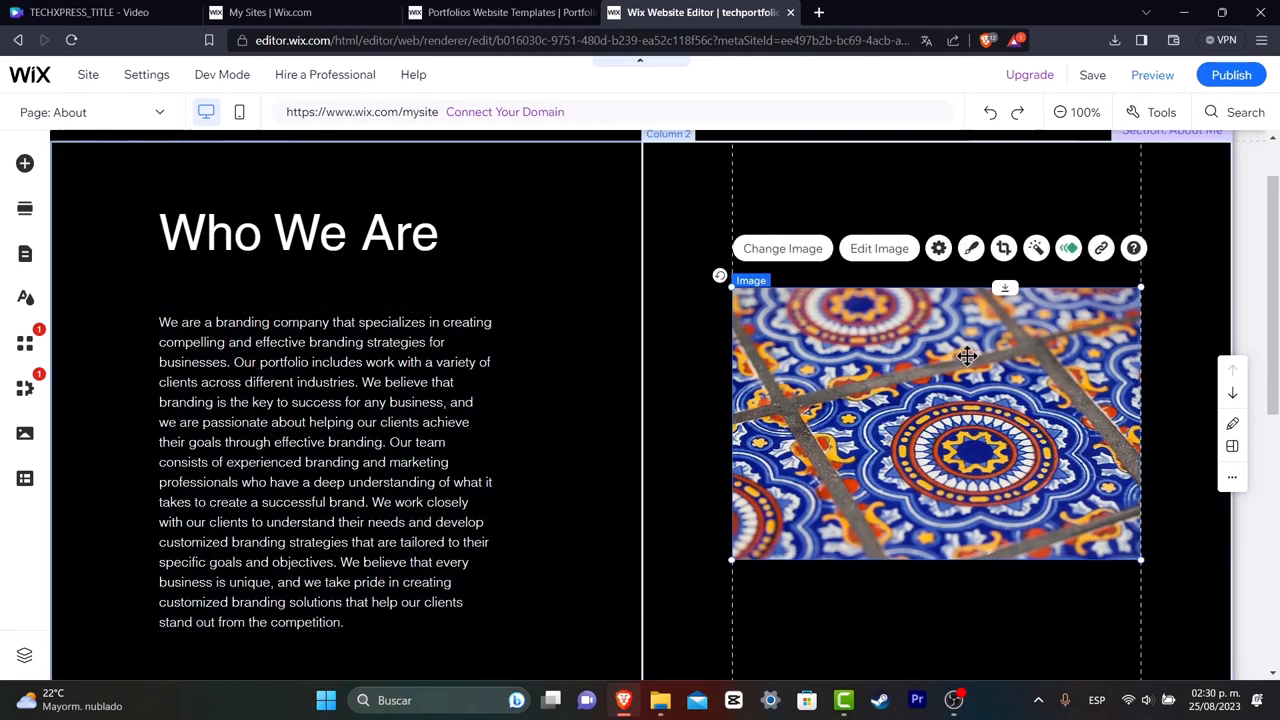
Apply the Float in animation to the tiles image and open its animation settings.
left_click(1068, 249)
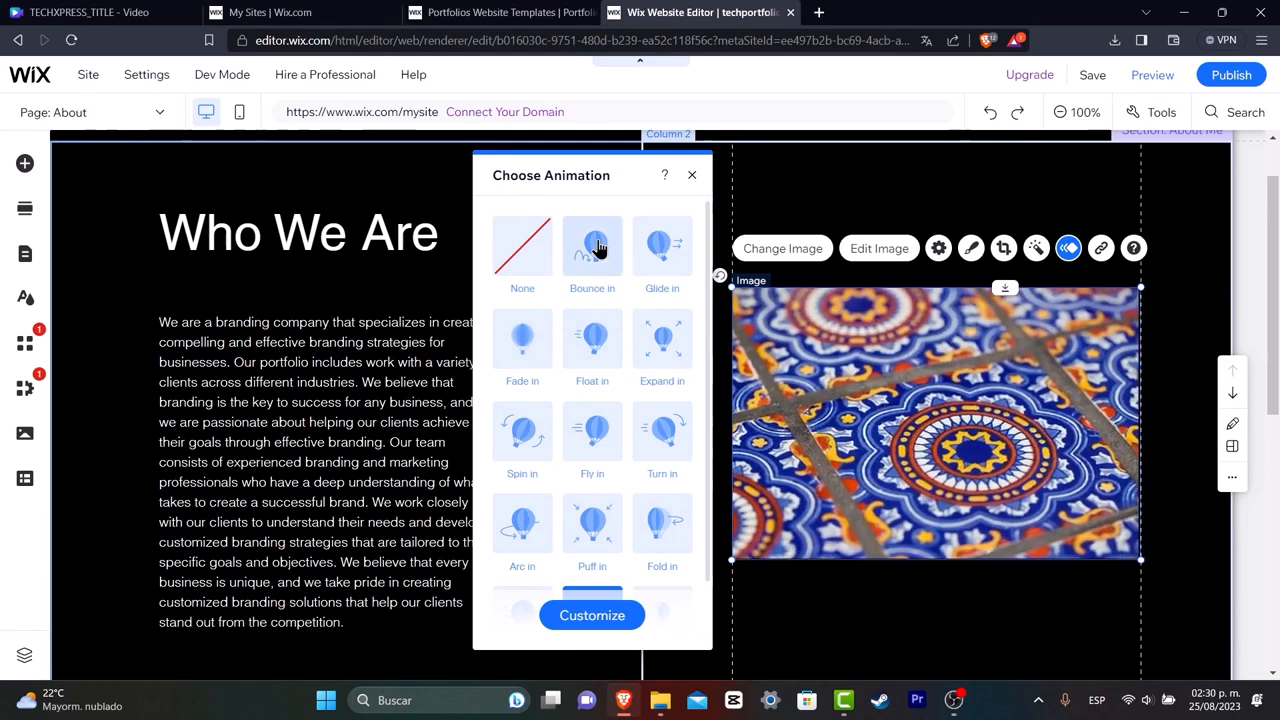
scroll(666, 248, "down", 1)
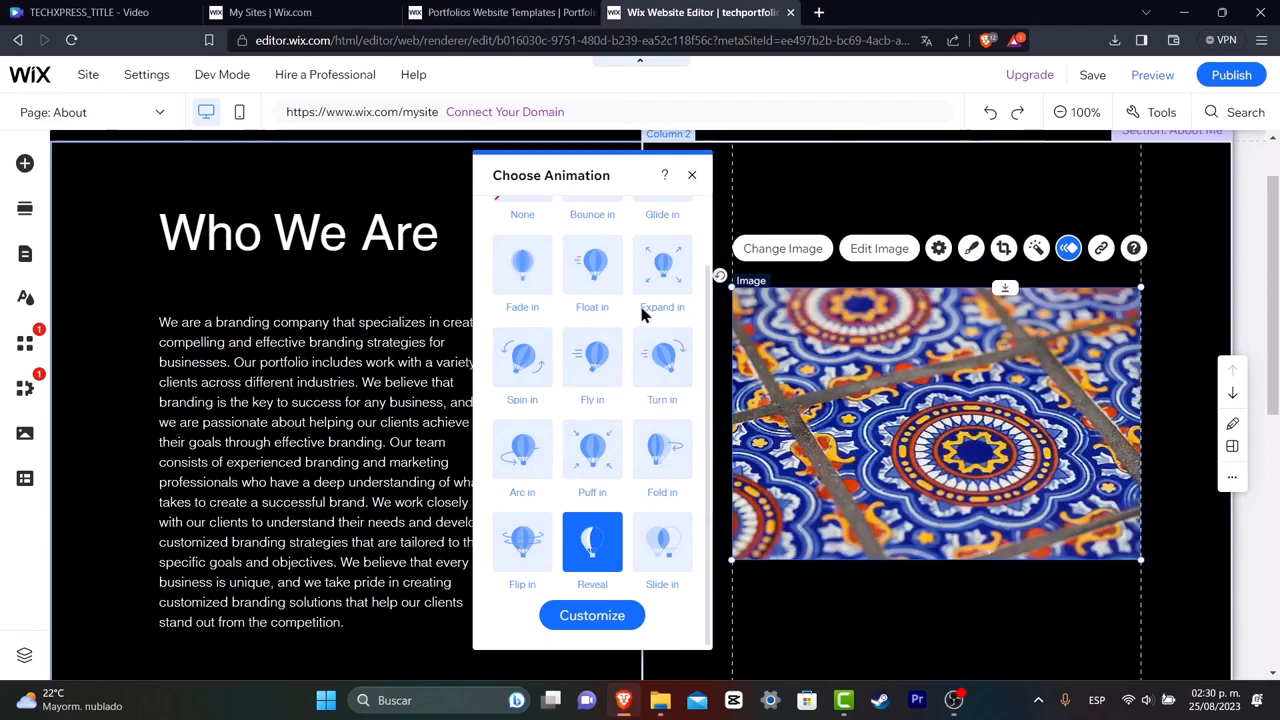
left_click(610, 290)
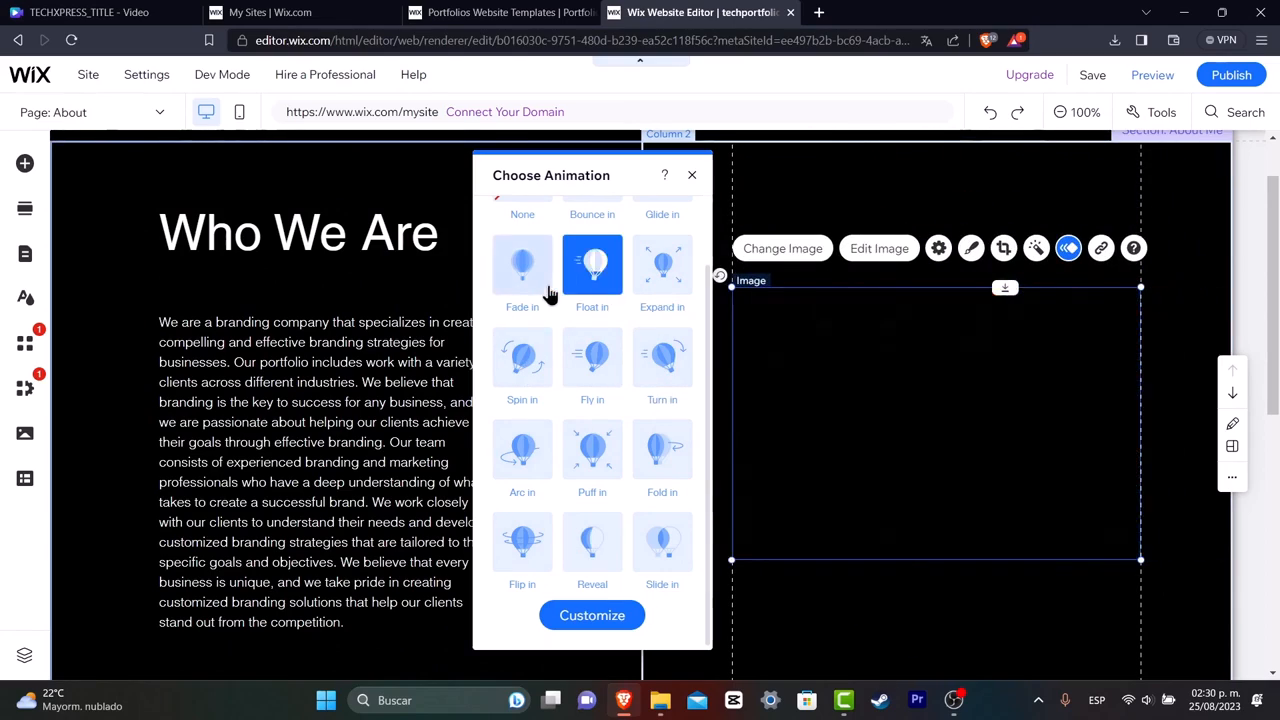
left_click(633, 617)
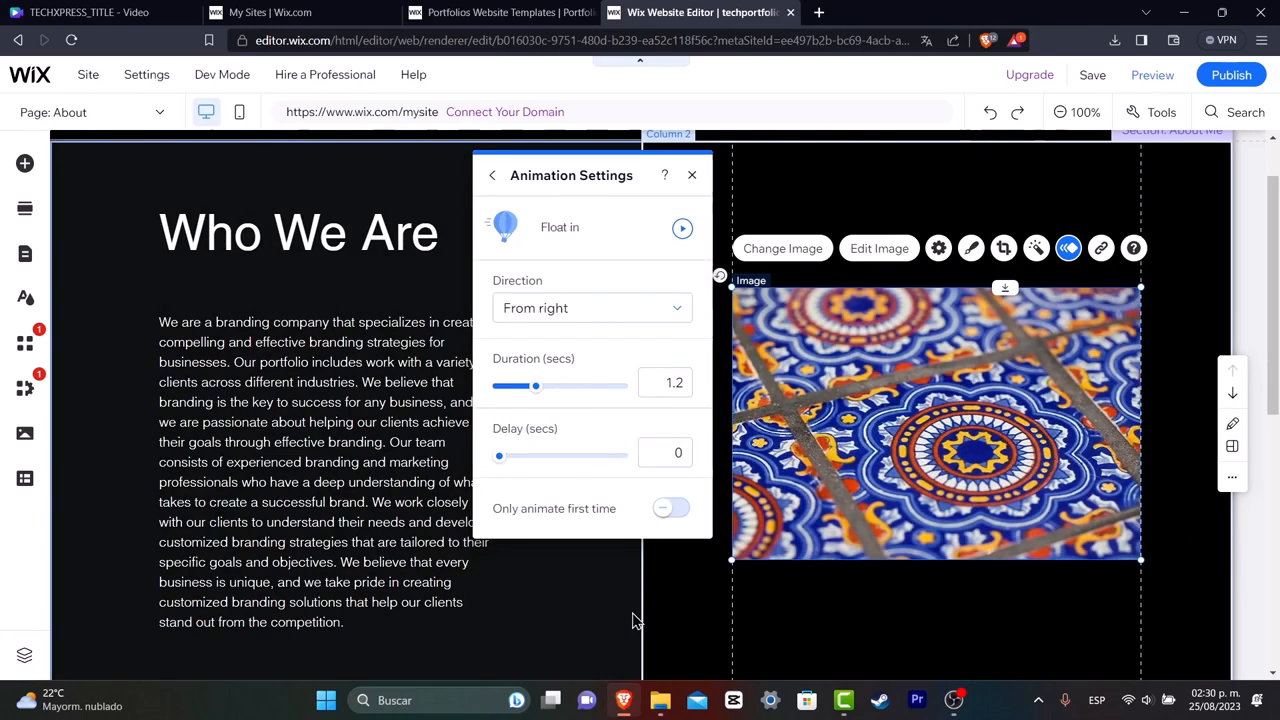
Save the site on the free Wix domain techportfolio.
key("ctrl+s")
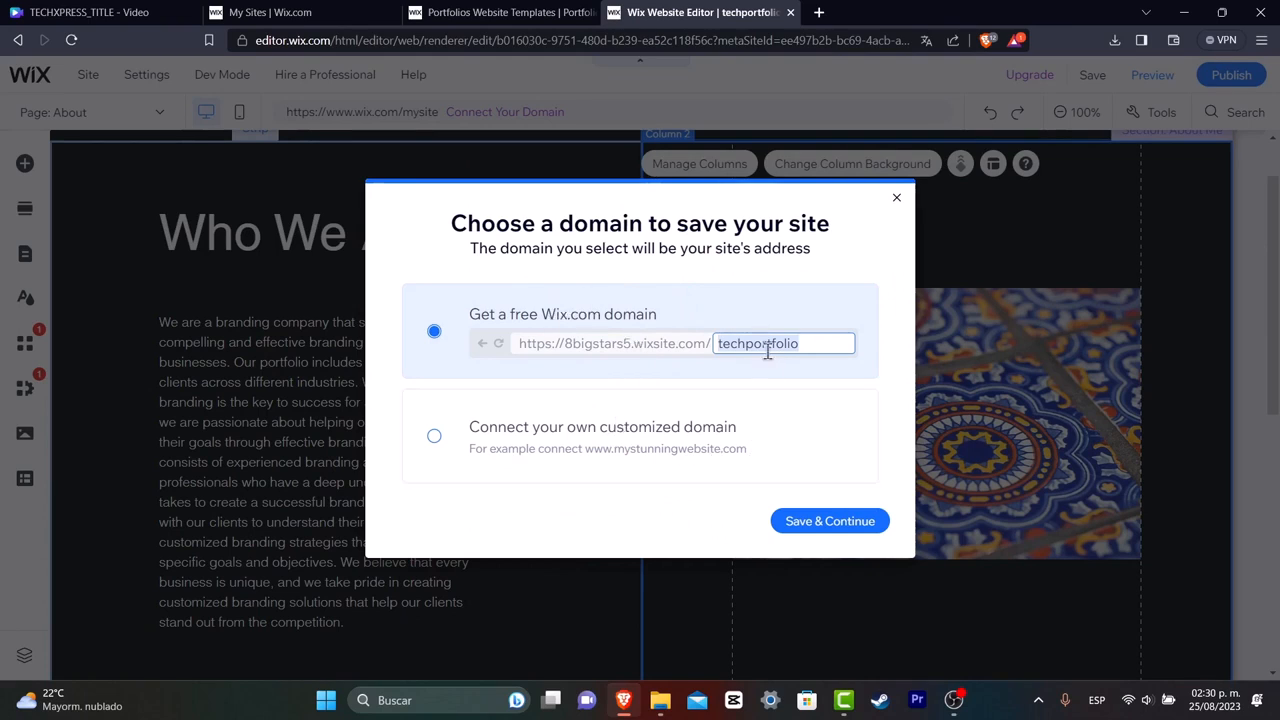
left_click(830, 528)
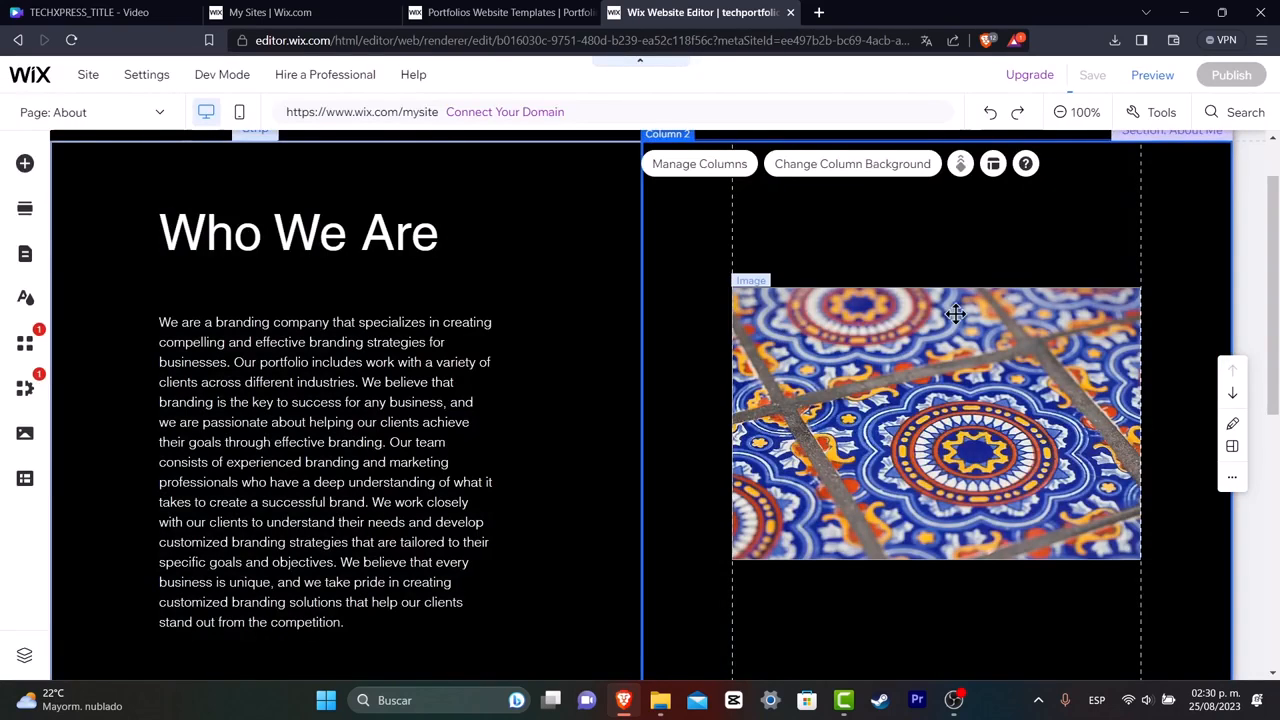
scroll(900, 372, "up", 1)
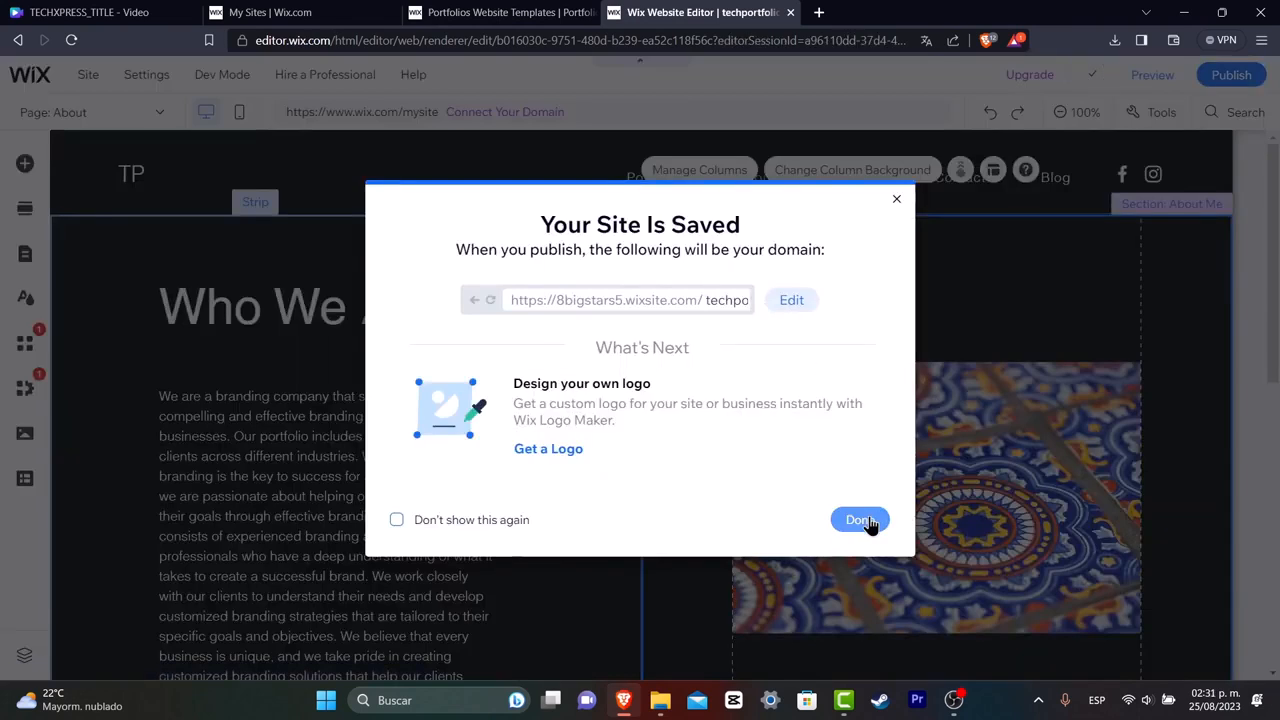
left_click(860, 519)
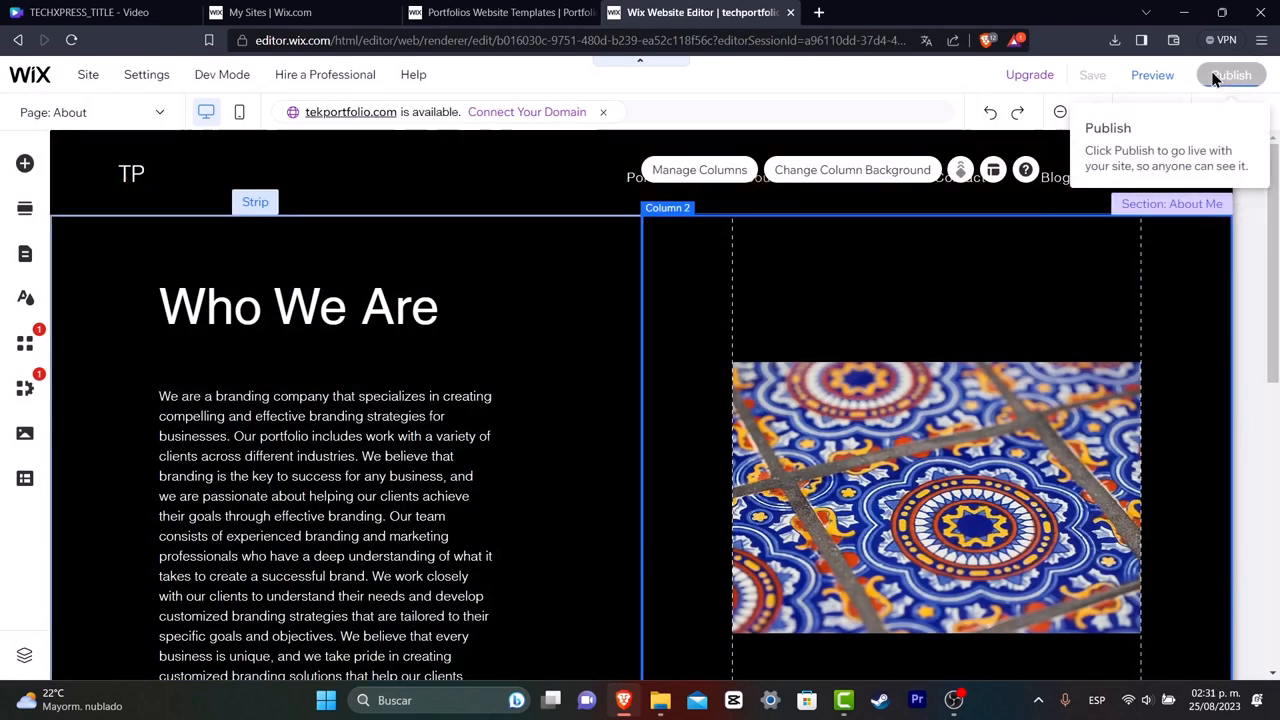
Publish the site, decline editing for mobile, and open the site preview.
left_click(1213, 76)
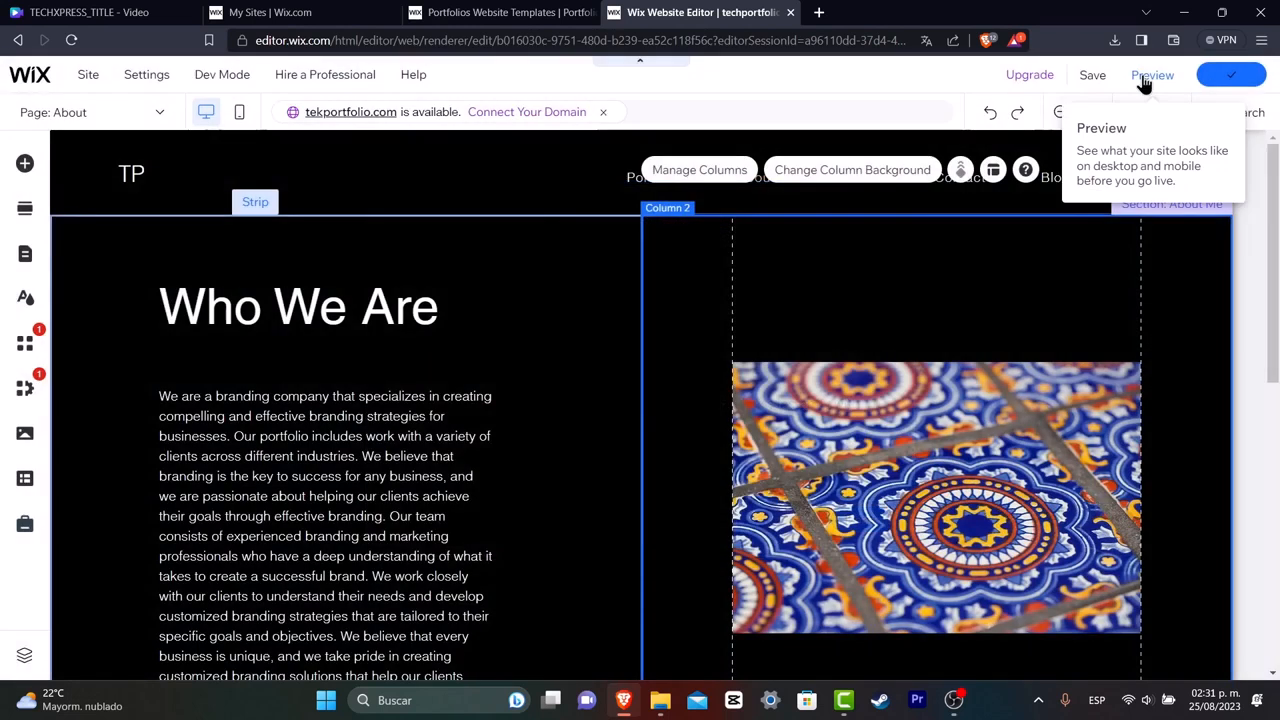
left_click(1146, 78)
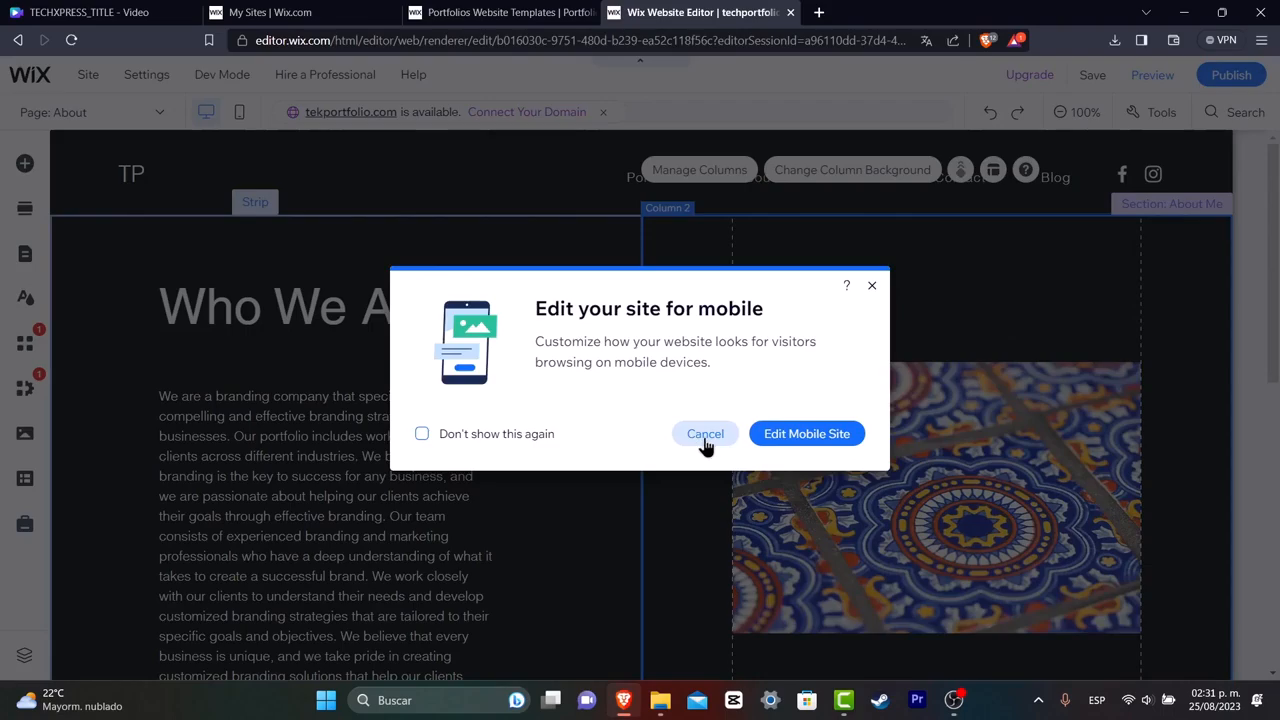
left_click(705, 433)
left_click(1152, 75)
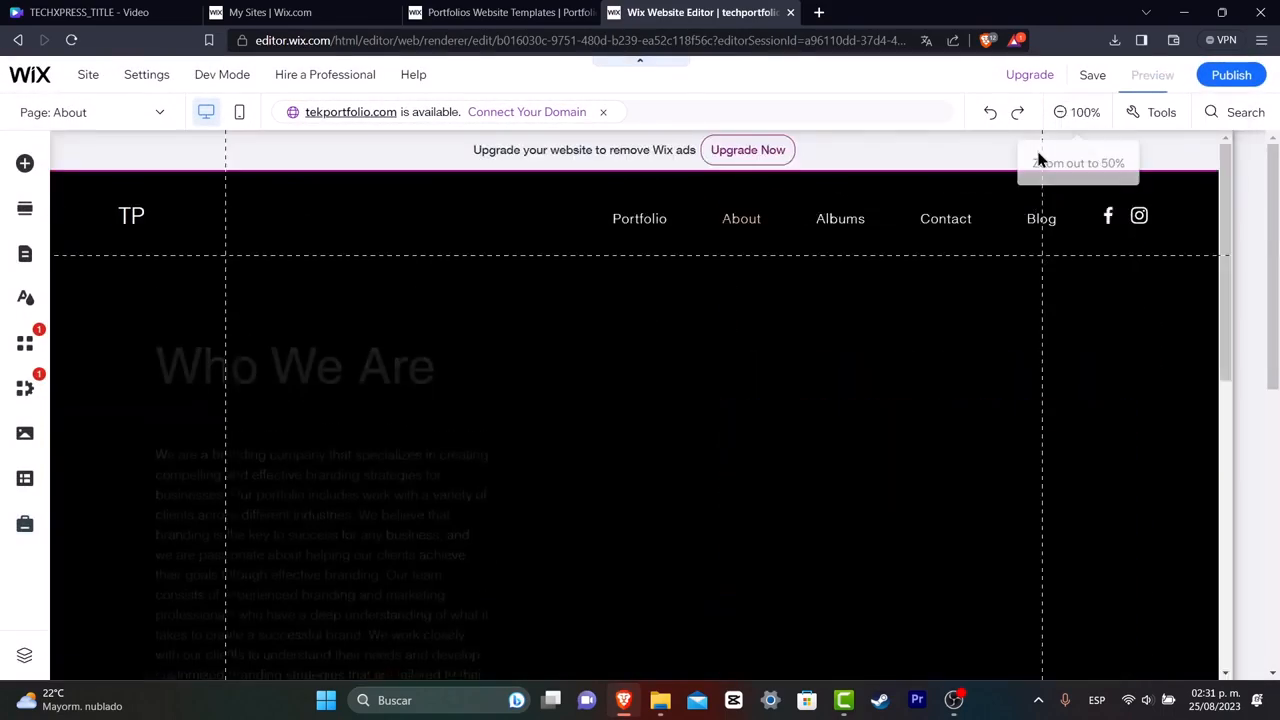
Browse the previewed About and home pages.
scroll(714, 330, "down", 3)
scroll(716, 333, "down", 2)
scroll(716, 333, "up", 4)
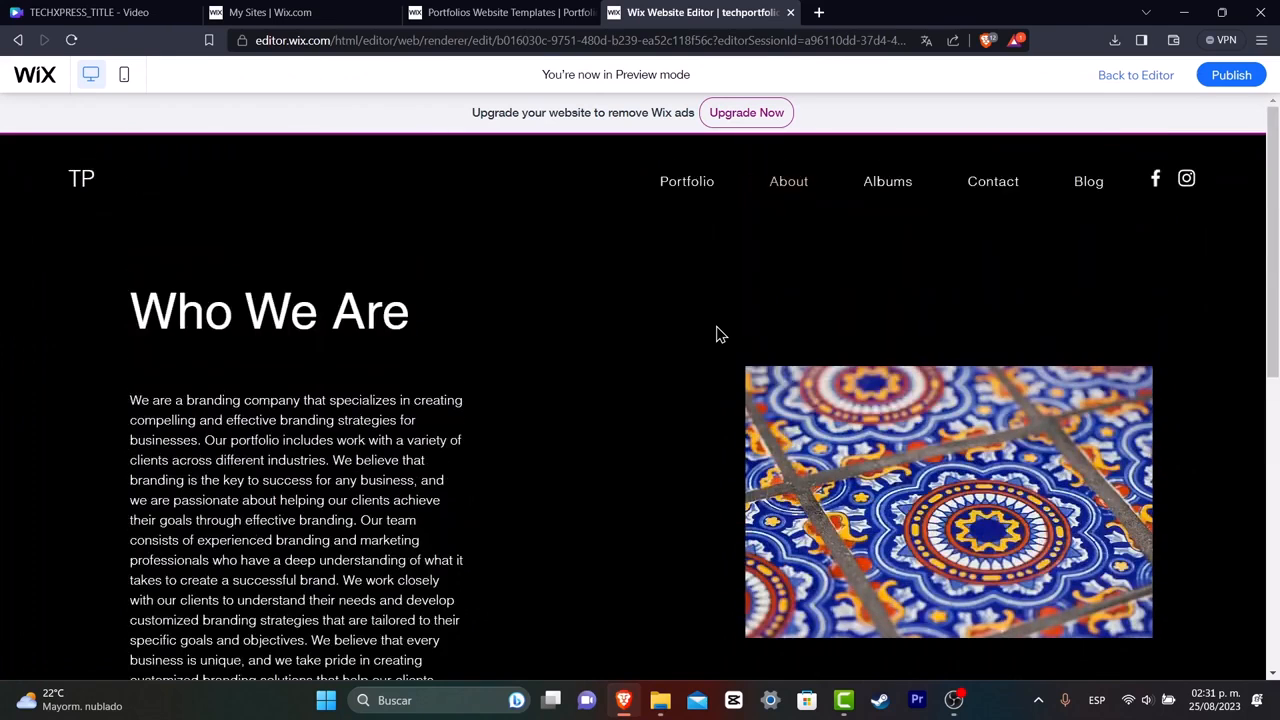
left_click(697, 199)
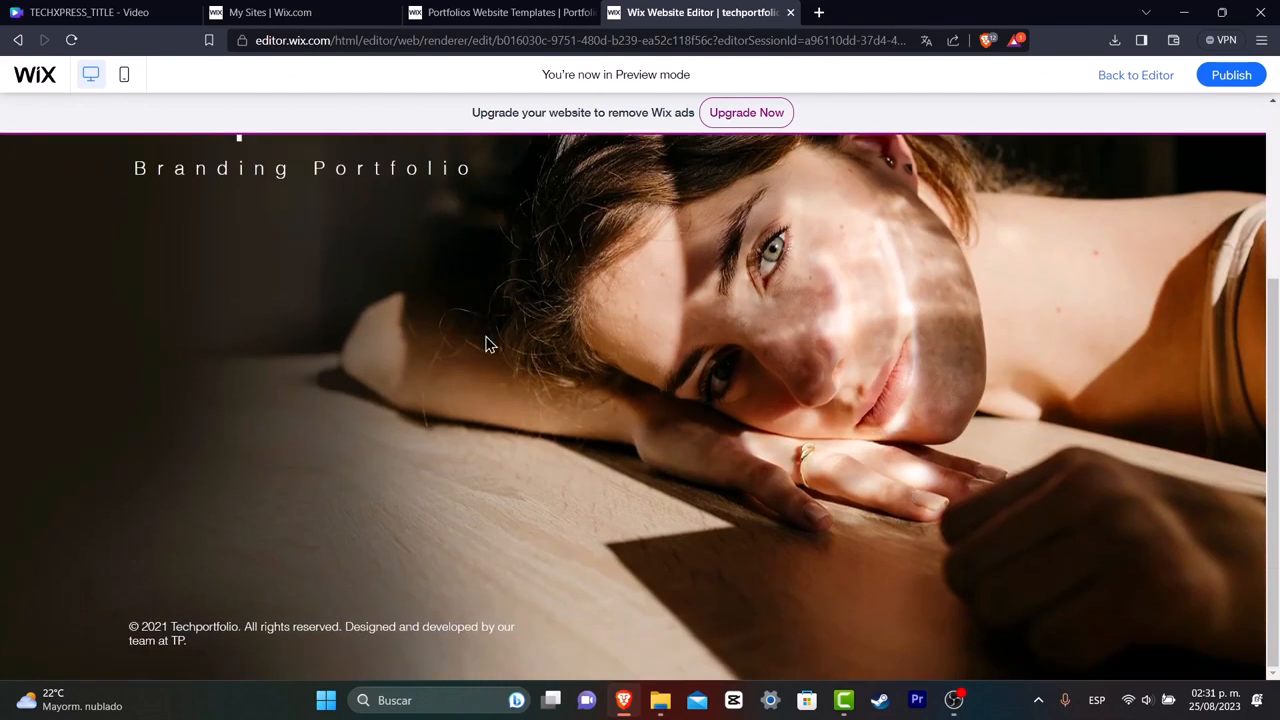
scroll(565, 340, "up", 2)
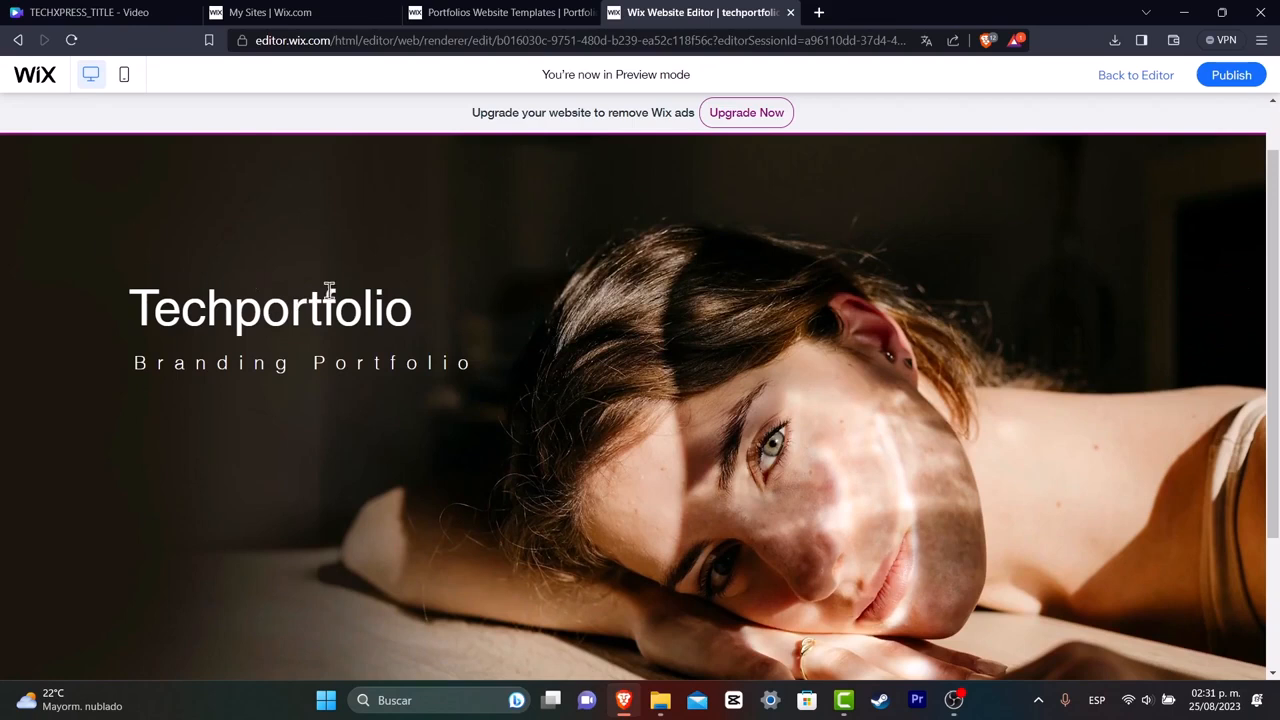
Open the Blog page in the site preview.
scroll(378, 356, "down", 2)
scroll(455, 410, "up", 3)
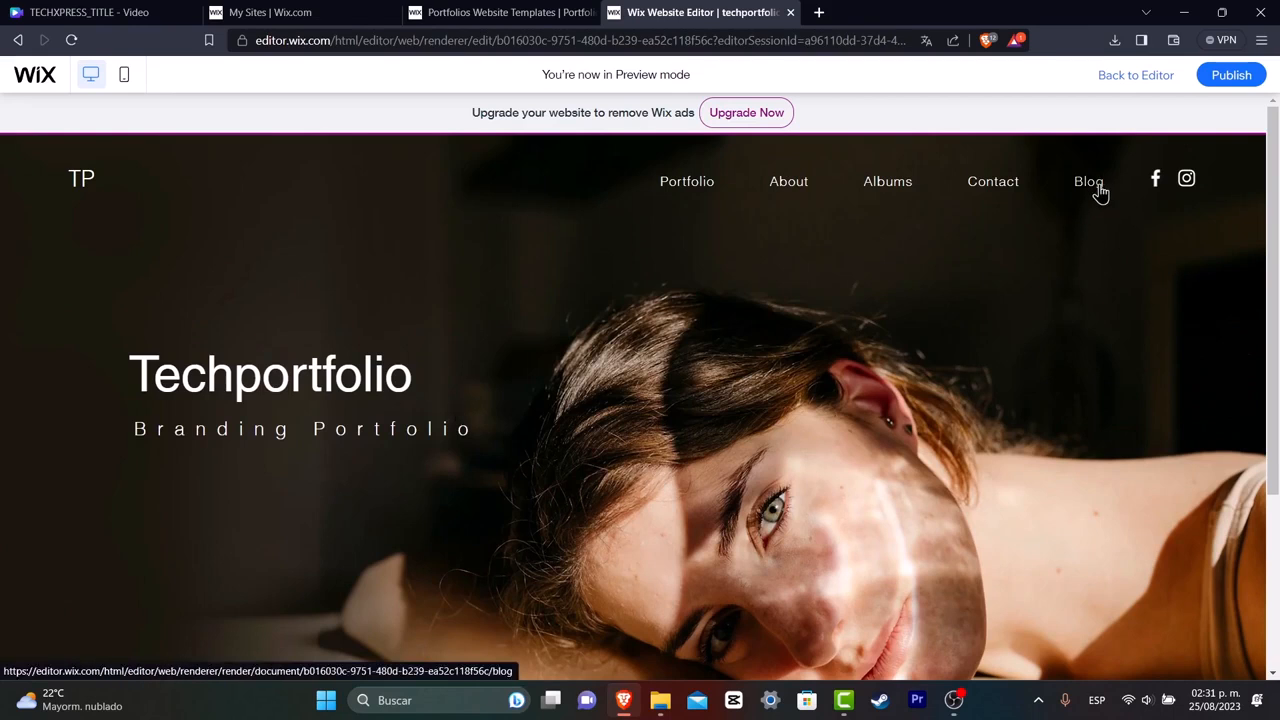
left_click(1099, 193)
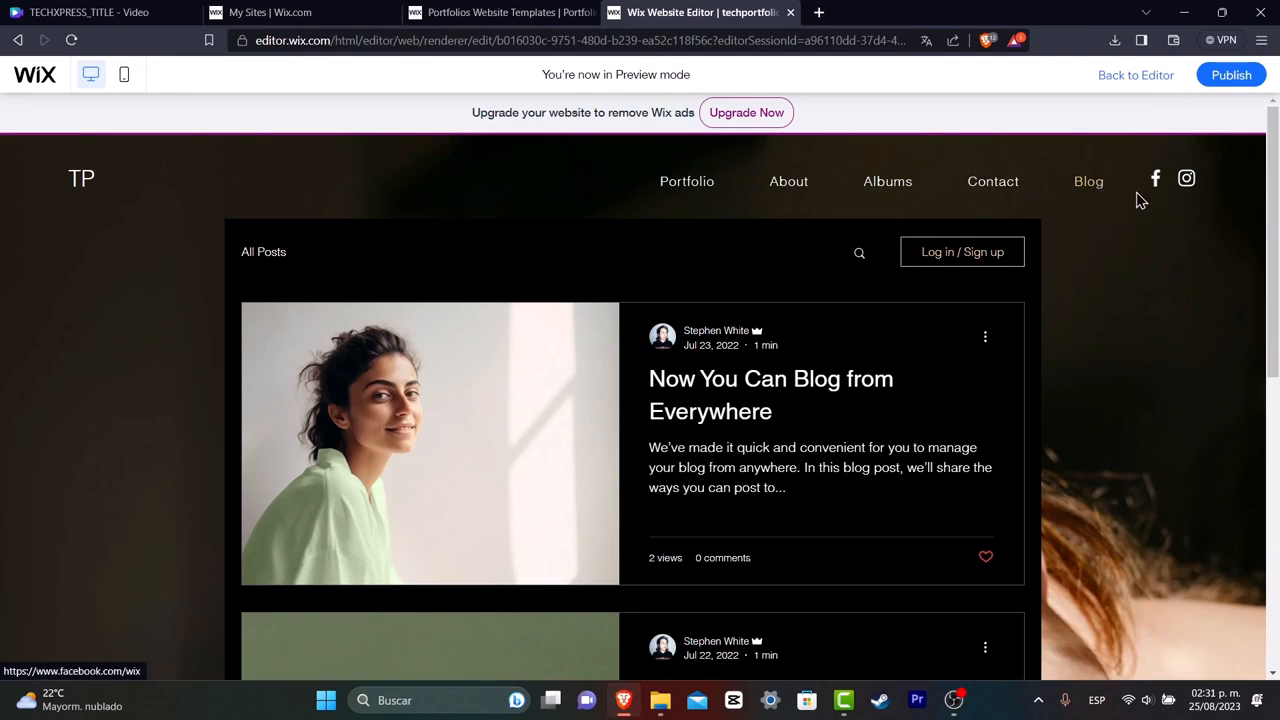
Go to My Sites from the templates tab and open the Techportfolio site's dashboard.
left_click(500, 12)
left_click(700, 12)
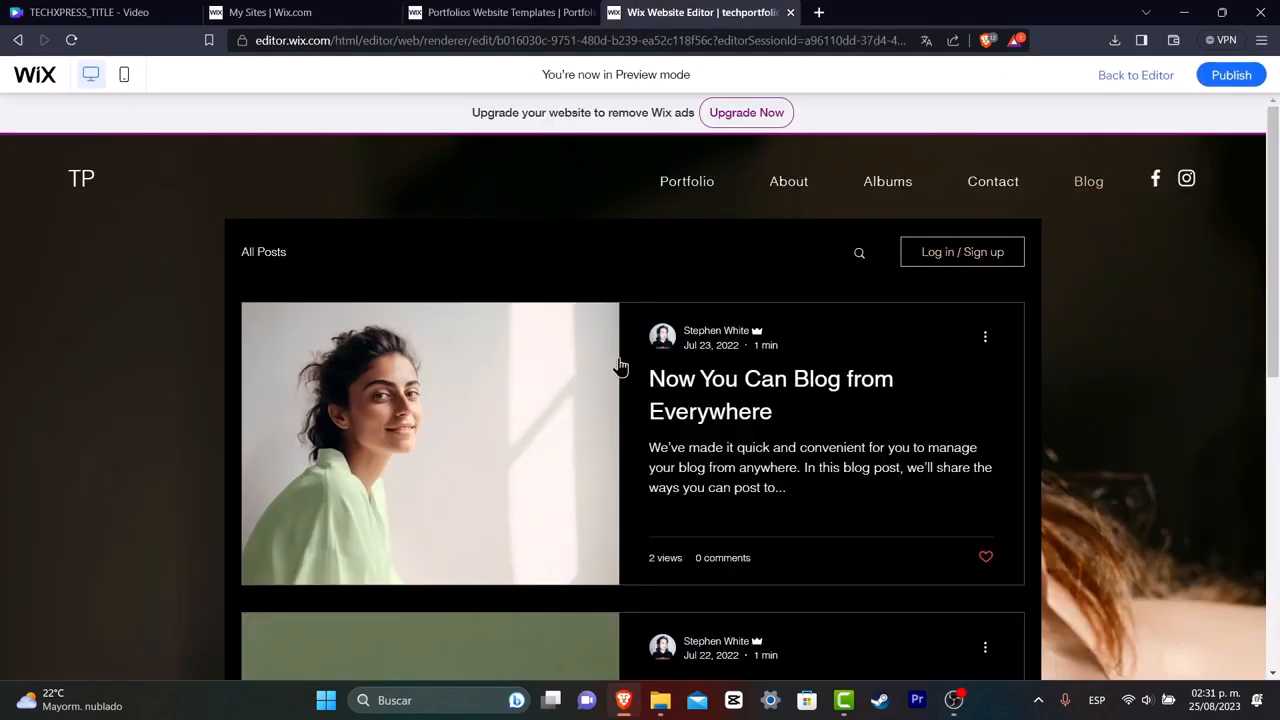
left_click(350, 11)
left_click(462, 13)
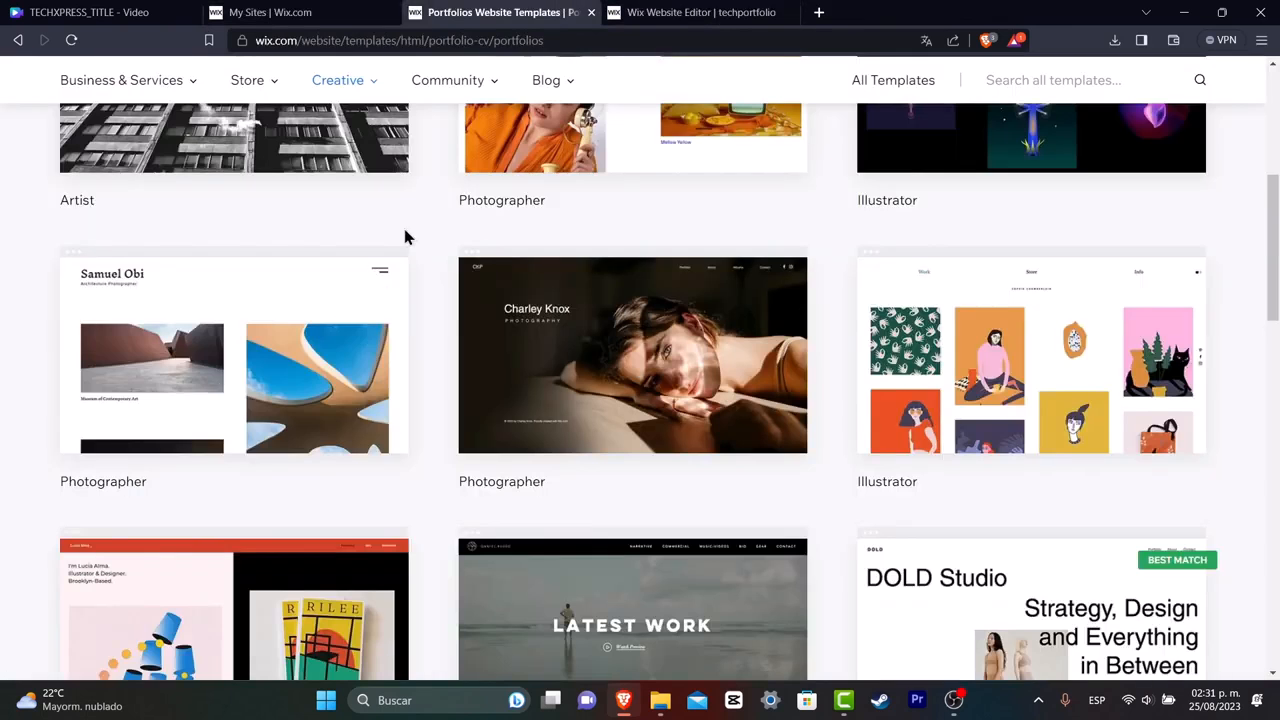
scroll(452, 162, "up", 5)
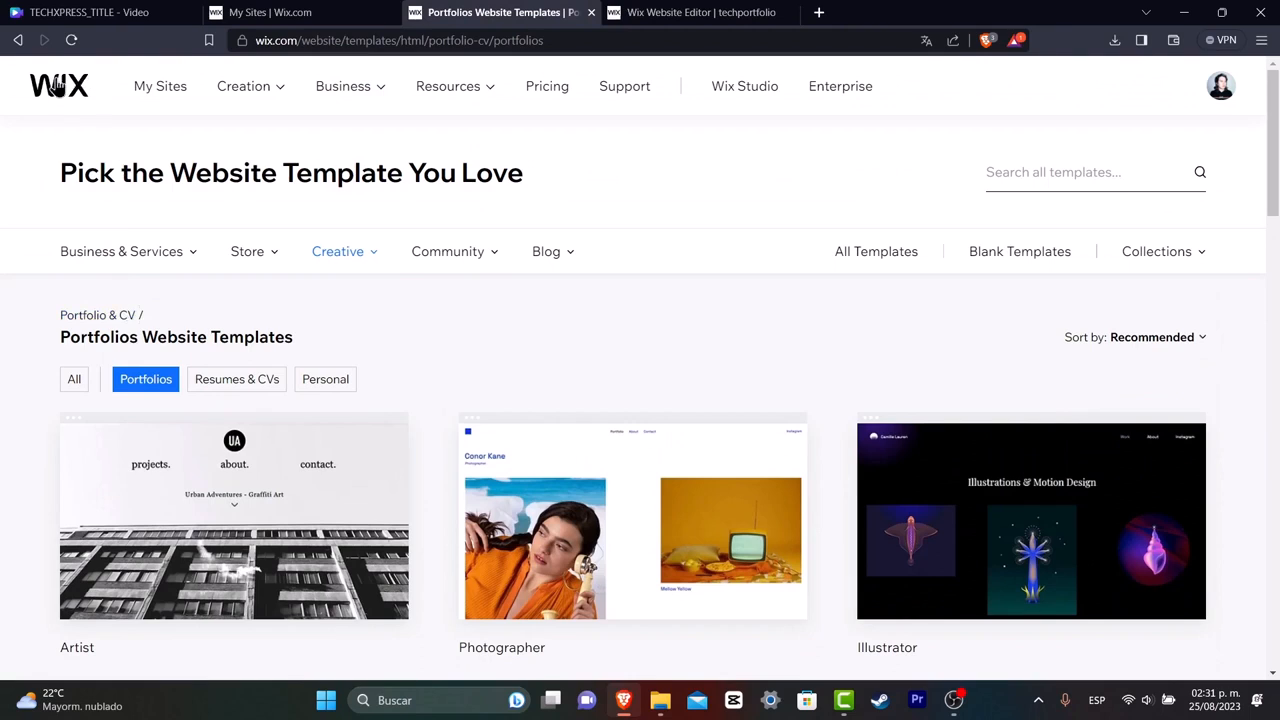
left_click(56, 92)
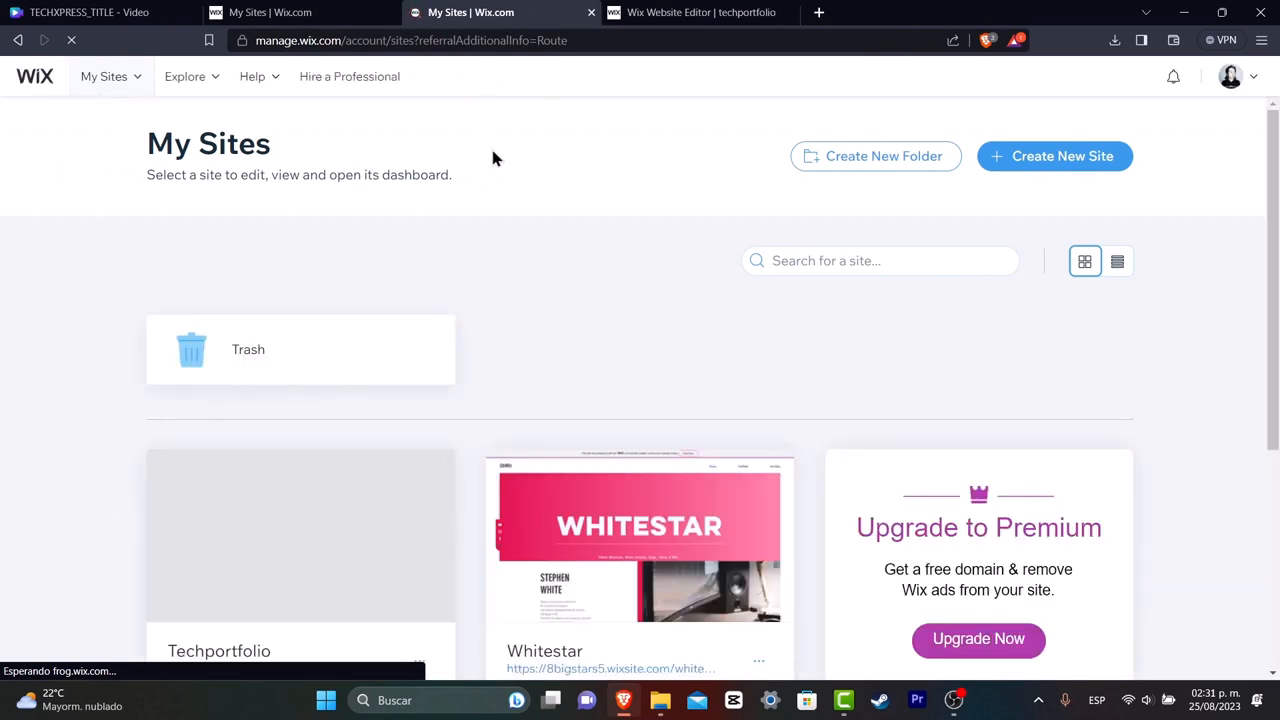
scroll(572, 250, "down", 1)
left_click(322, 305)
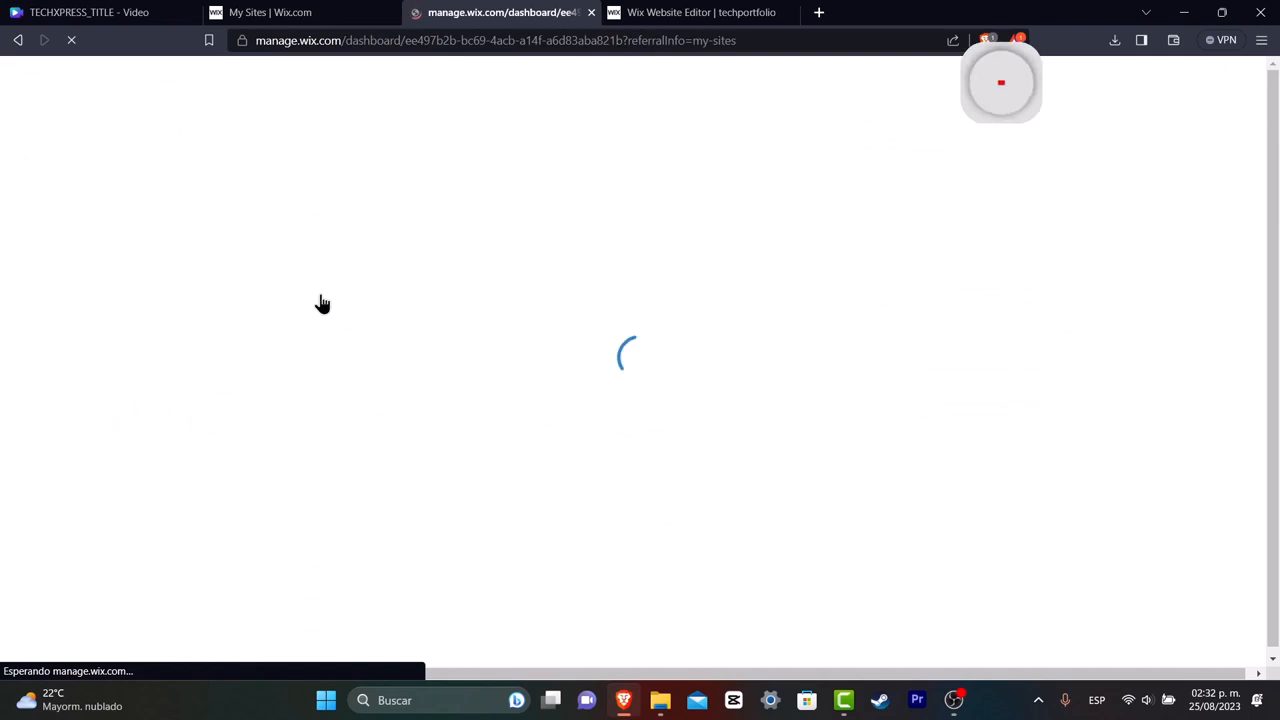